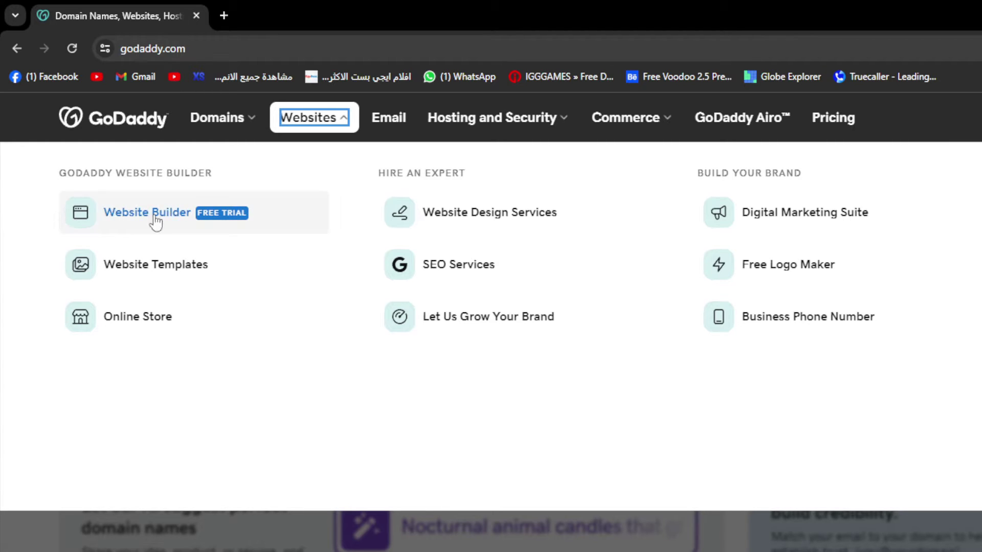
Open the Website Builder page and review the Basic, Premium and Commerce plans with their prices and features.
{"action": "left_click", "coordinate": [160, 223]}
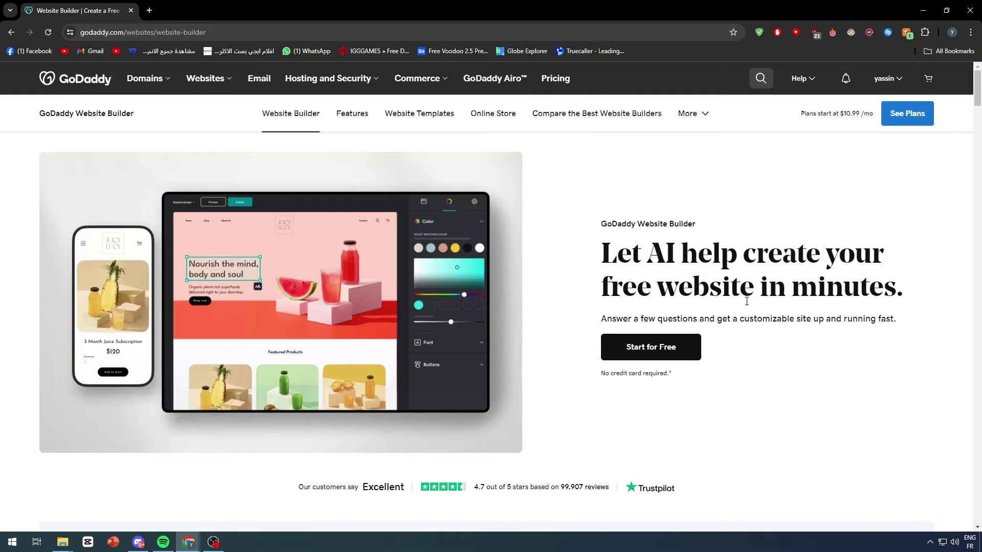
{"action": "scroll", "coordinate": [733, 297], "scroll_direction": "down", "scroll_amount": 15}
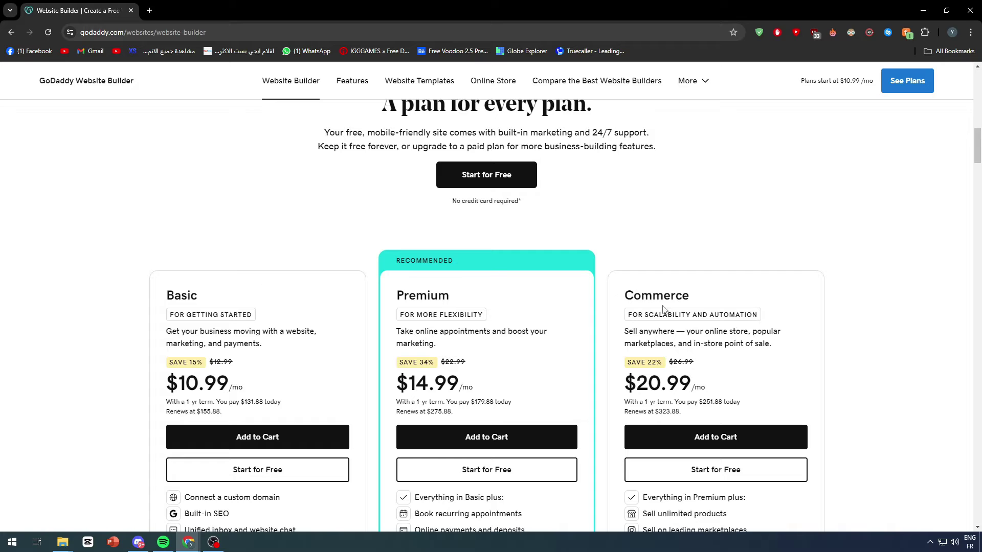
{"action": "scroll", "coordinate": [663, 309], "scroll_direction": "up", "scroll_amount": 15}
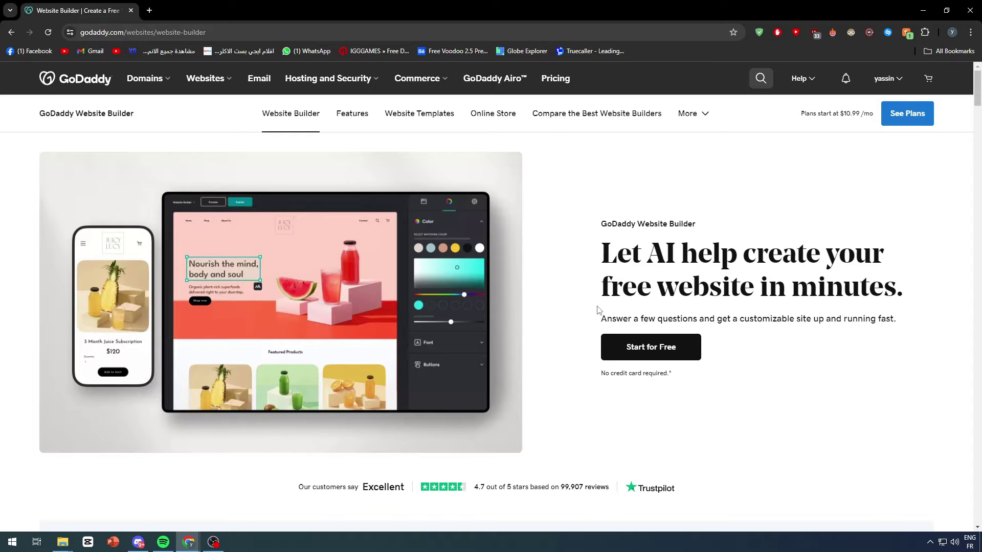
{"action": "scroll", "coordinate": [597, 309], "scroll_direction": "down", "scroll_amount": 15}
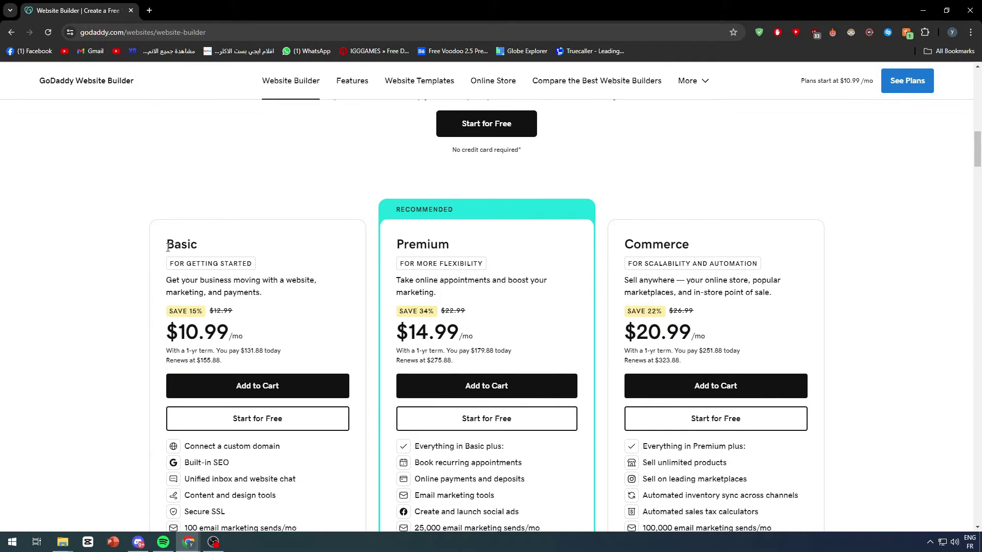
{"action": "scroll", "coordinate": [716, 367], "scroll_direction": "up", "scroll_amount": 15}
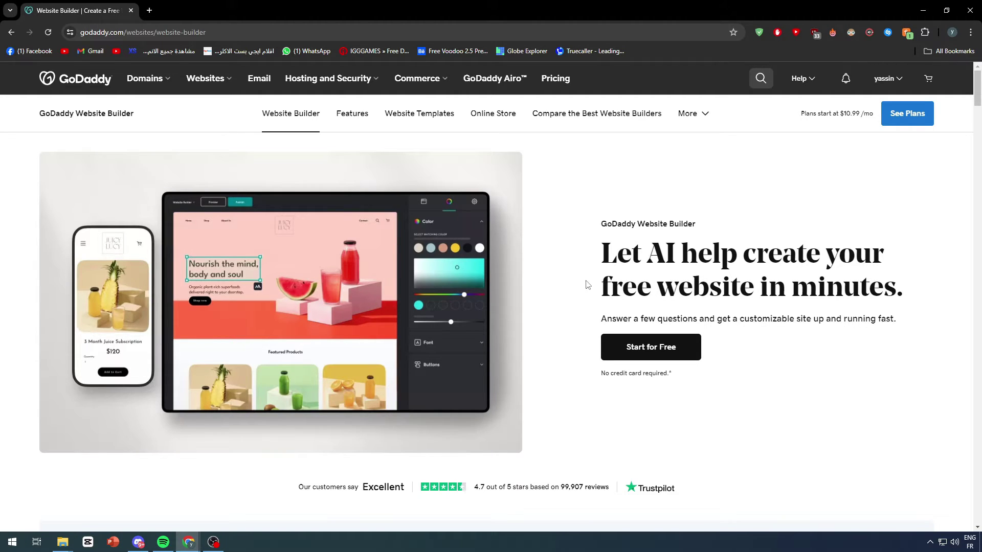
Open the account's product list and go to the management page of the titanltd.store domain.
{"action": "left_click", "coordinate": [877, 79]}
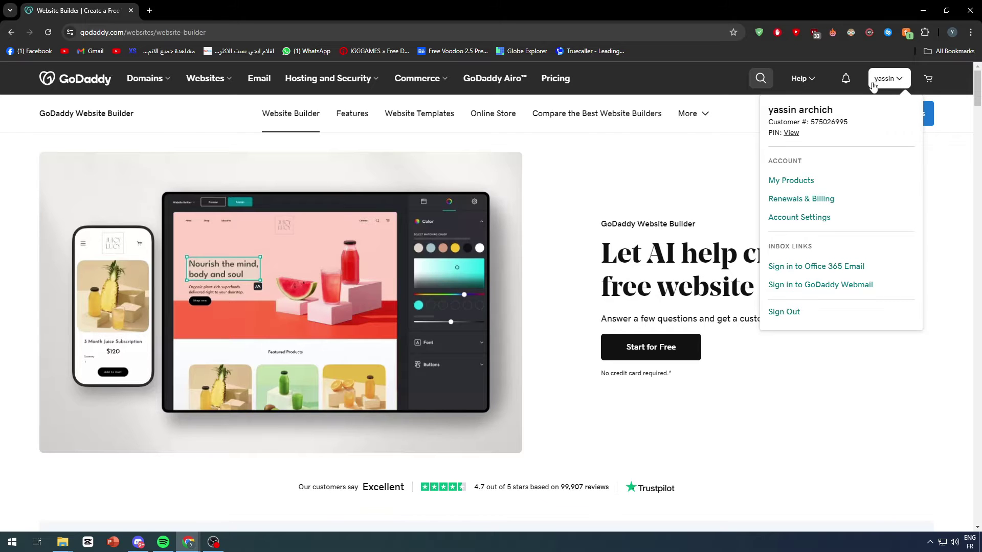
{"action": "left_click", "coordinate": [793, 181]}
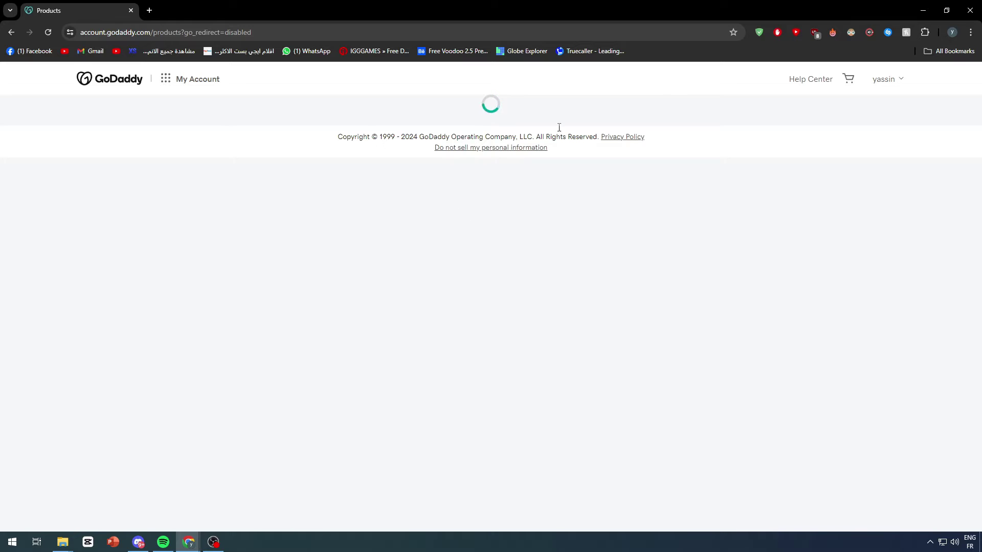
{"action": "scroll", "coordinate": [546, 246], "scroll_direction": "down", "scroll_amount": 3}
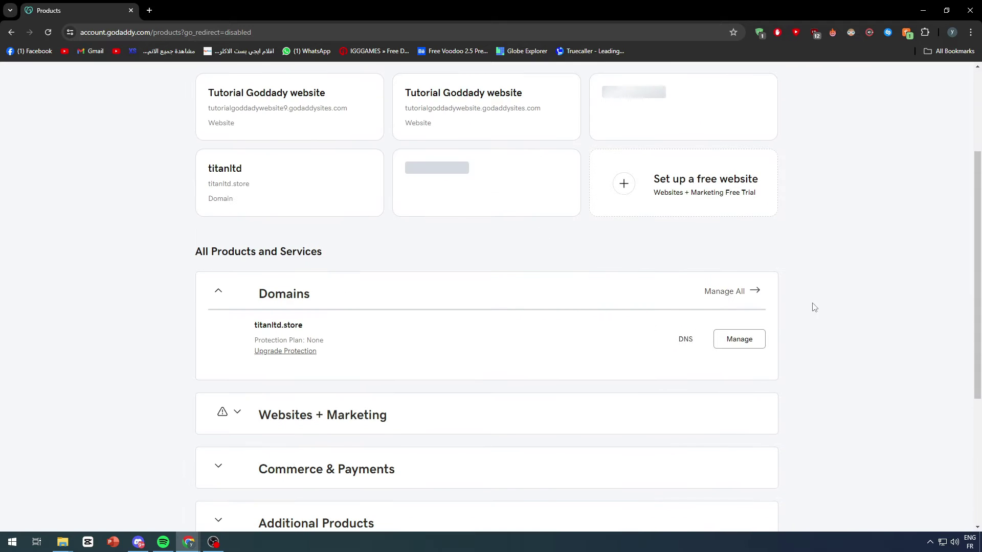
{"action": "left_click", "coordinate": [740, 340]}
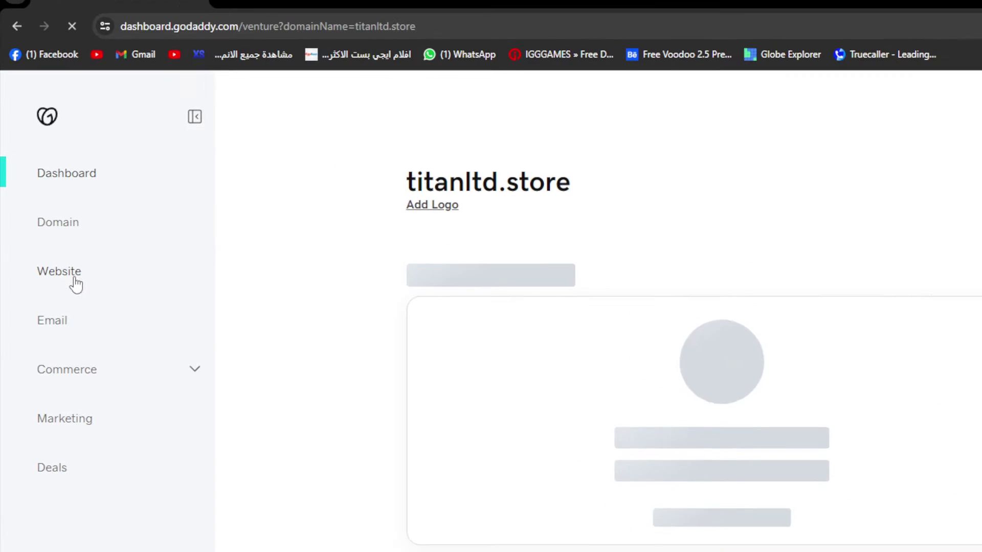
Start a free Website Builder site from the website section of titanltd.store.
{"action": "left_click", "coordinate": [104, 288]}
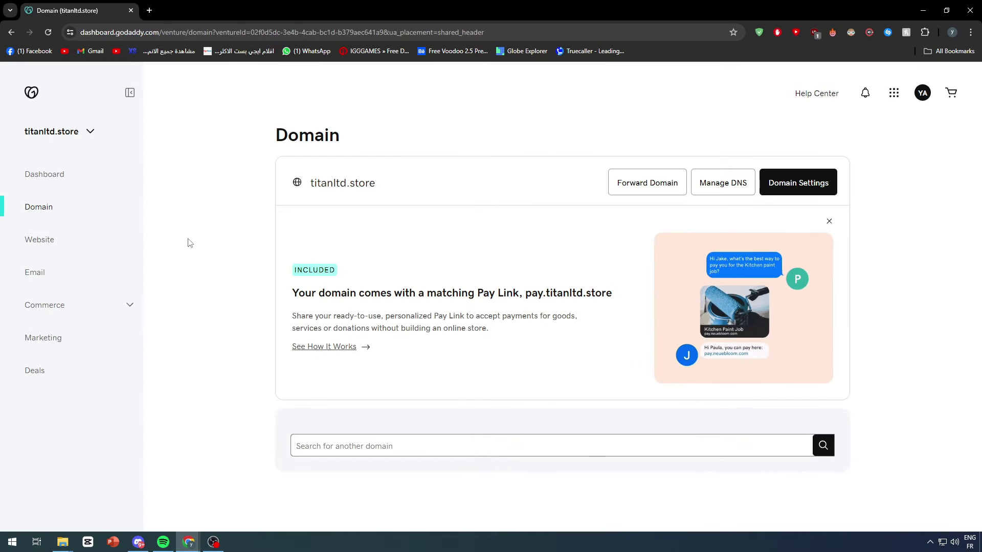
{"action": "left_click", "coordinate": [69, 247]}
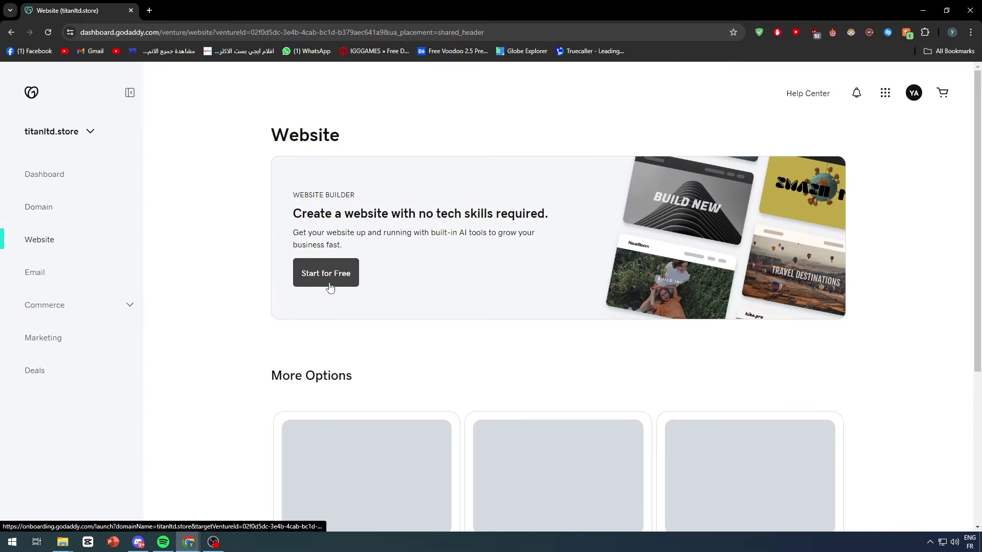
{"action": "left_click", "coordinate": [330, 286]}
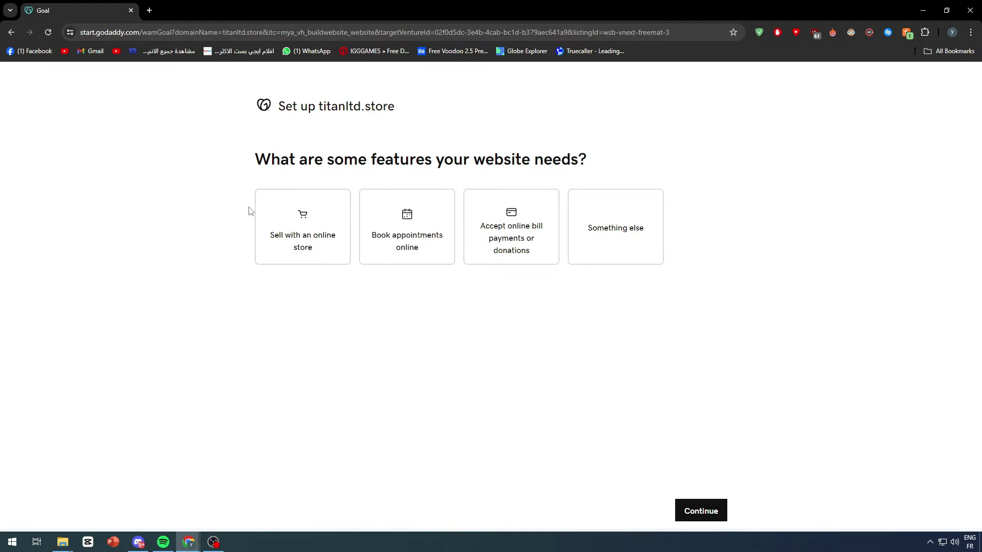
Choose selling with an online store and accepting online bill payments or donations as the website features, and continue.
{"action": "left_click", "coordinate": [281, 225]}
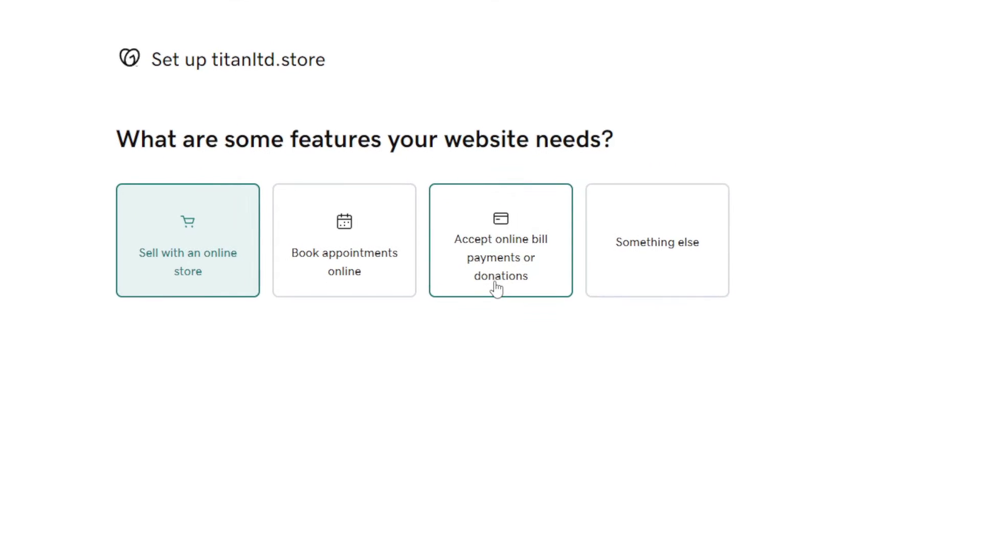
{"action": "left_click", "coordinate": [499, 290]}
{"action": "left_click", "coordinate": [695, 512]}
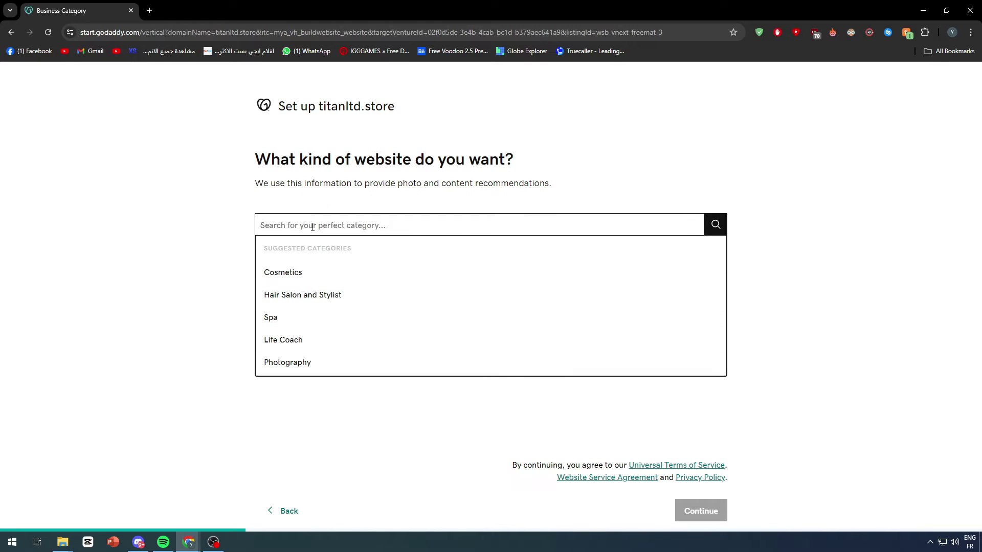
Set the website category to Ecommerce and continue the setup.
{"action": "type", "text": "Ecommerc"}
{"action": "left_click", "coordinate": [314, 249]}
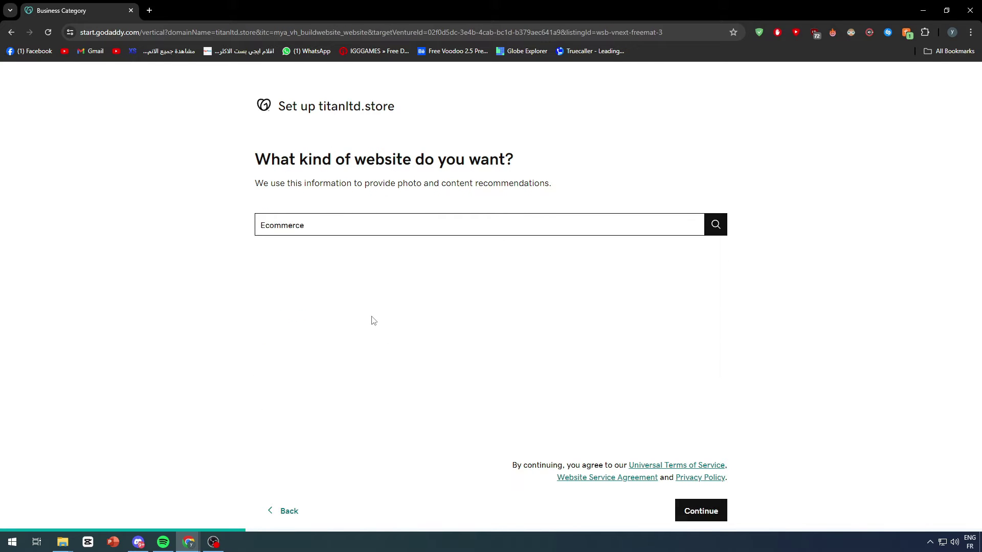
{"action": "left_click", "coordinate": [701, 516]}
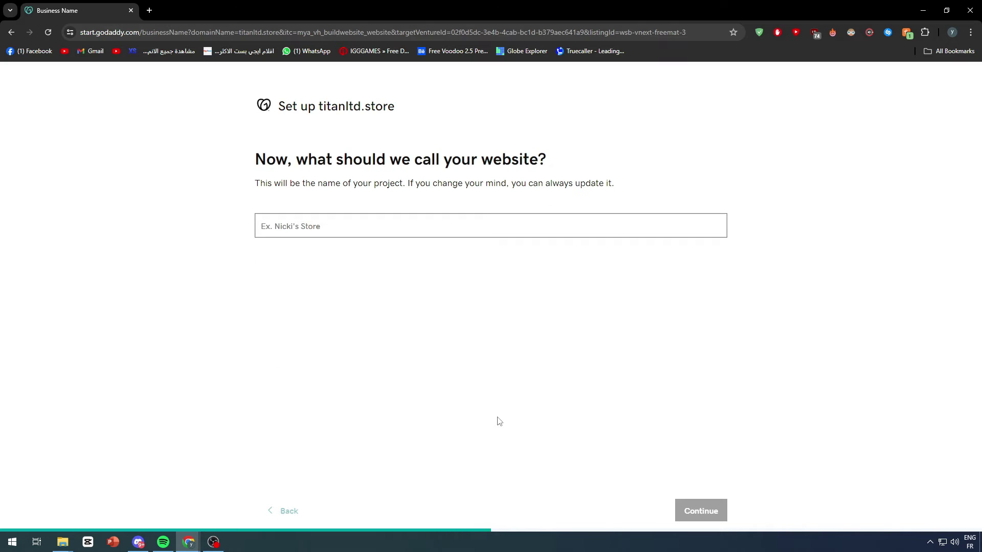
Name the website TitanLTD and continue the setup.
{"action": "left_click", "coordinate": [318, 220]}
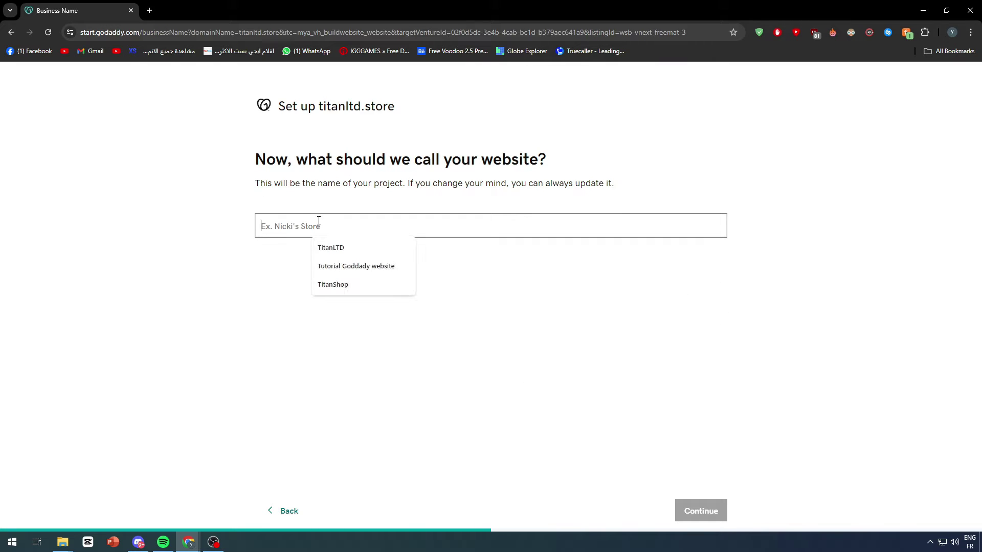
{"action": "left_click", "coordinate": [339, 247]}
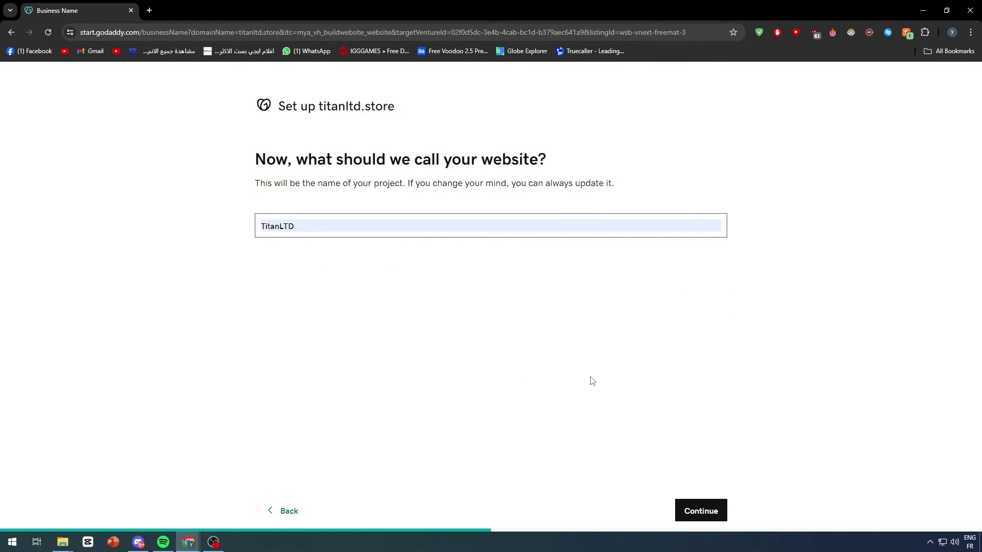
{"action": "left_click", "coordinate": [692, 509]}
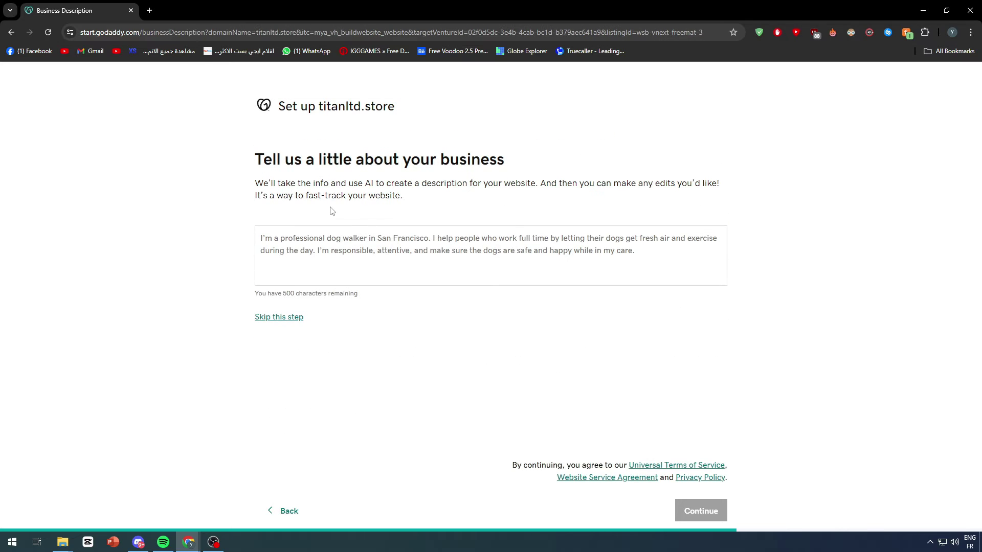
Enter "-" as a placeholder business description and continue to generate the site.
{"action": "left_click_drag", "start_coordinate": [267, 157], "coordinate": [438, 183]}
{"action": "double_click", "coordinate": [439, 183]}
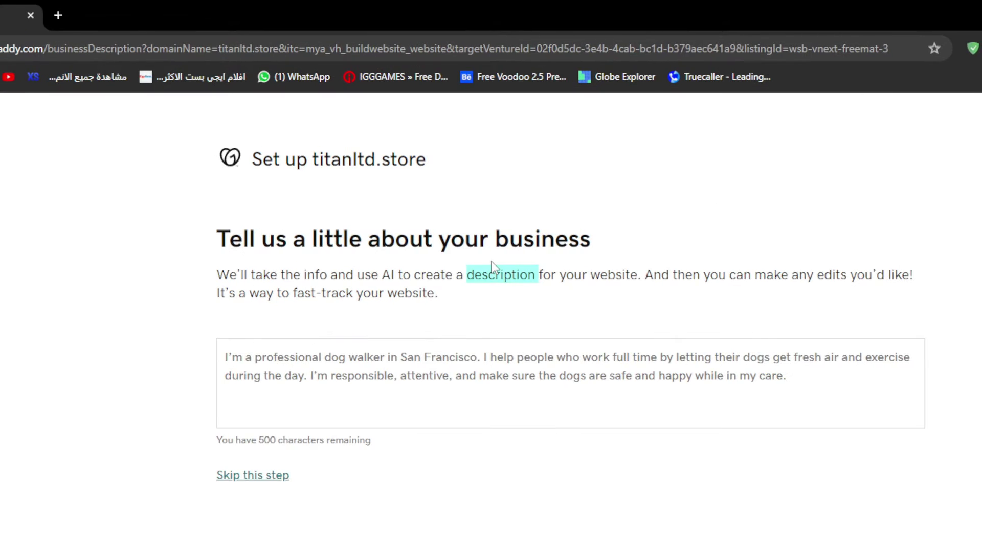
{"action": "left_click", "coordinate": [282, 178]}
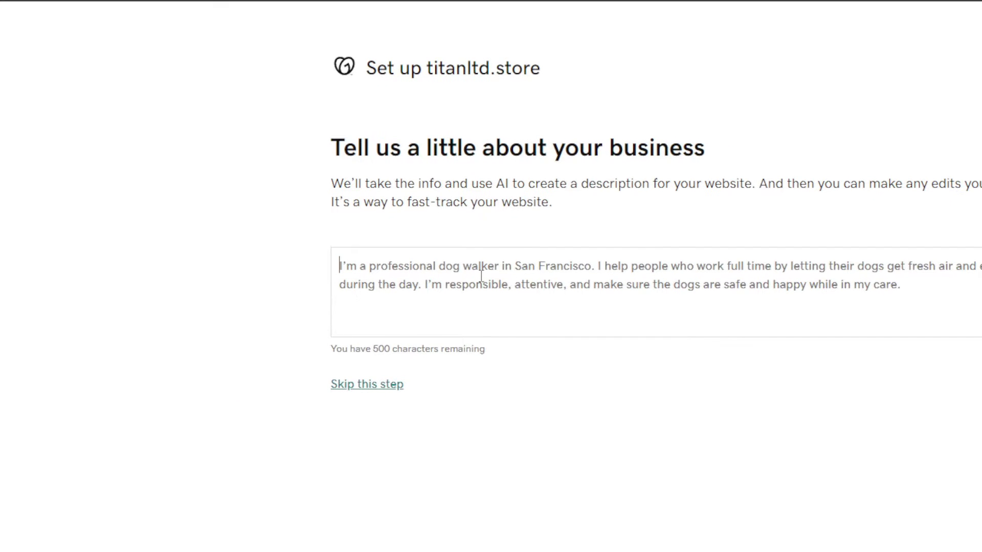
{"action": "type", "text": "-"}
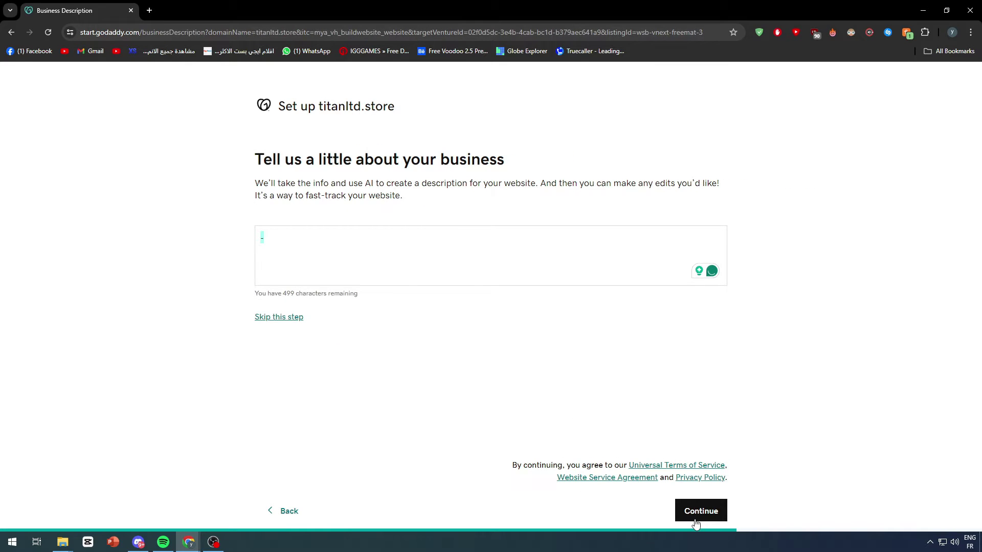
{"action": "left_click", "coordinate": [696, 522]}
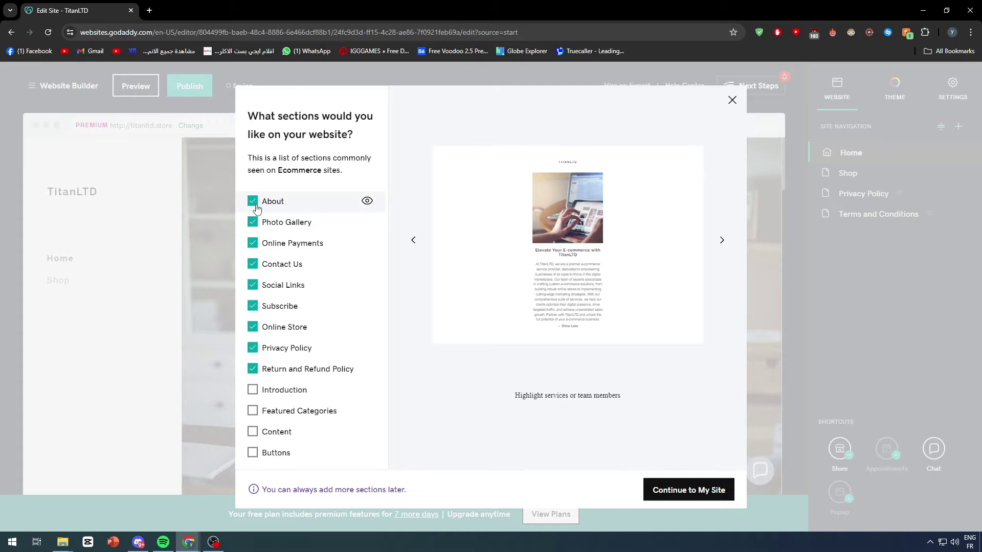
Keep only Online Payments, Social Links, Online Store and Privacy Policy as the website's sections and continue to the site.
{"action": "left_click", "coordinate": [254, 223]}
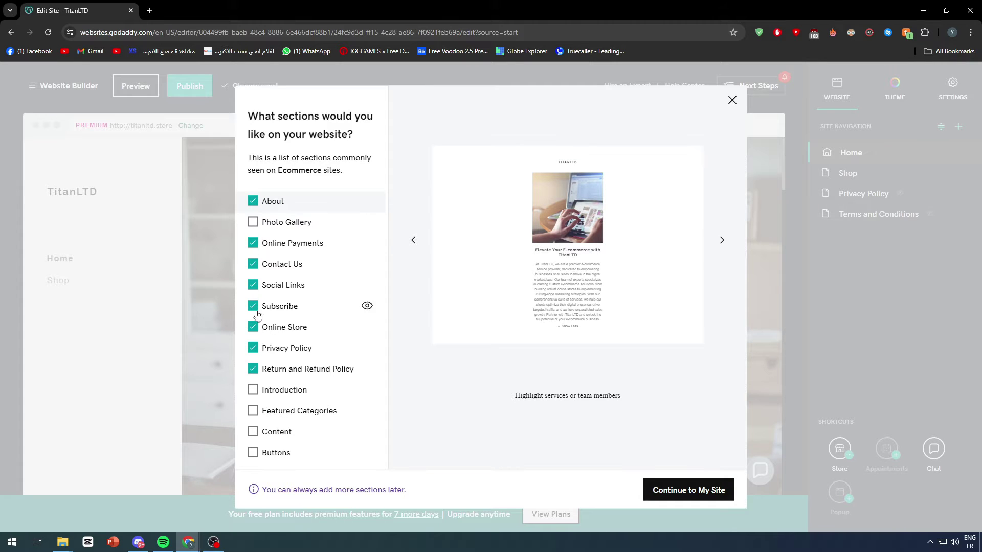
{"action": "left_click", "coordinate": [252, 285]}
{"action": "left_click", "coordinate": [252, 264]}
{"action": "left_click", "coordinate": [252, 284]}
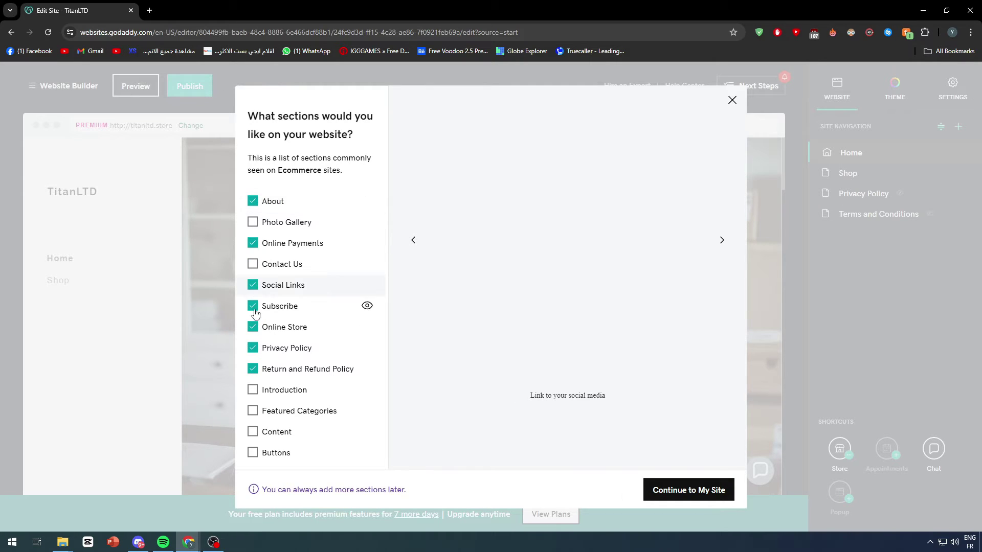
{"action": "left_click", "coordinate": [252, 306]}
{"action": "left_click", "coordinate": [253, 327]}
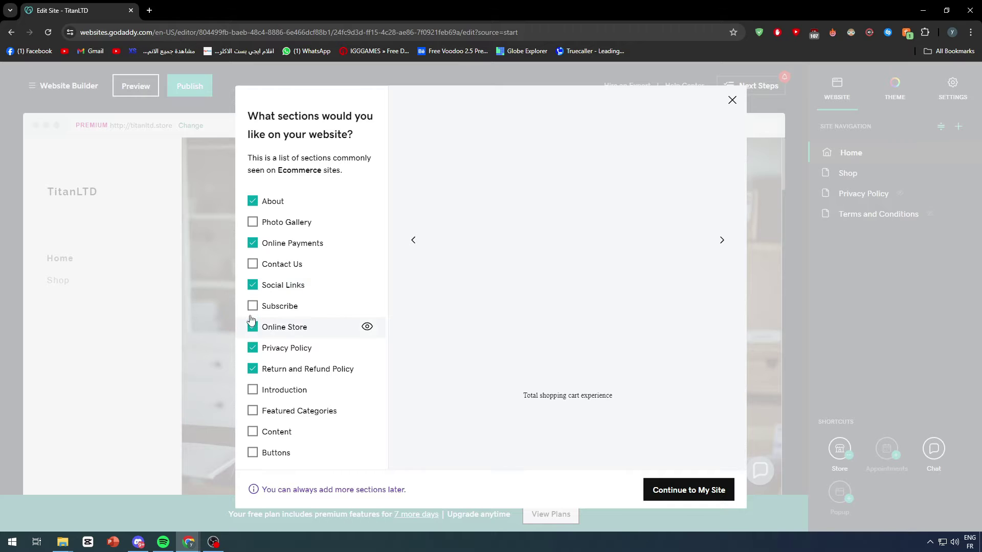
{"action": "left_click", "coordinate": [253, 369]}
{"action": "left_click", "coordinate": [252, 350]}
{"action": "left_click", "coordinate": [253, 347]}
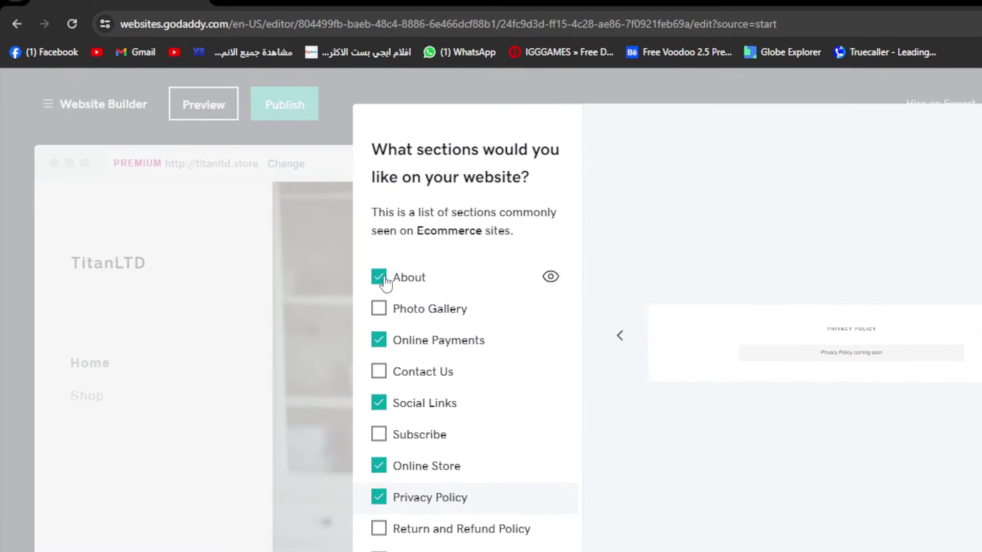
{"action": "left_click", "coordinate": [252, 201]}
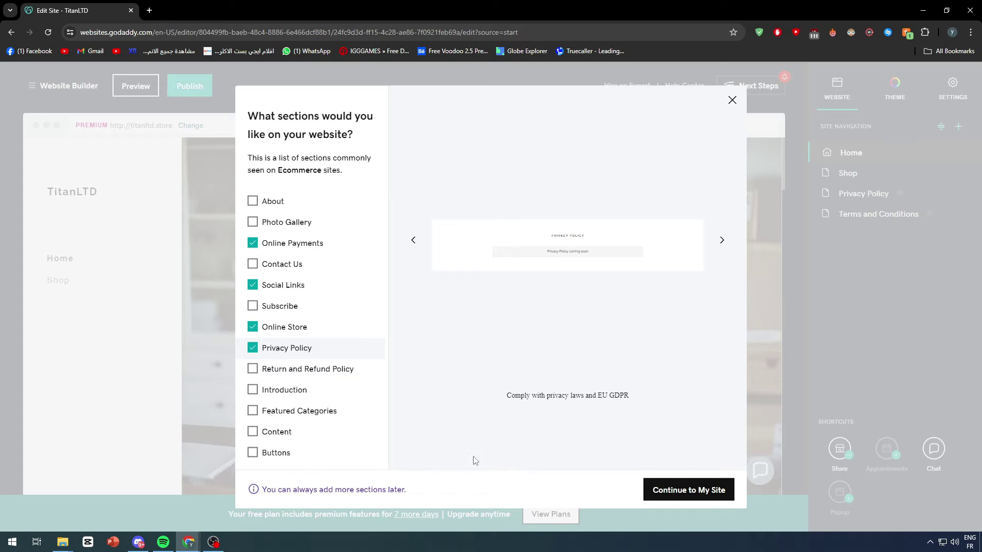
{"action": "left_click", "coordinate": [244, 458]}
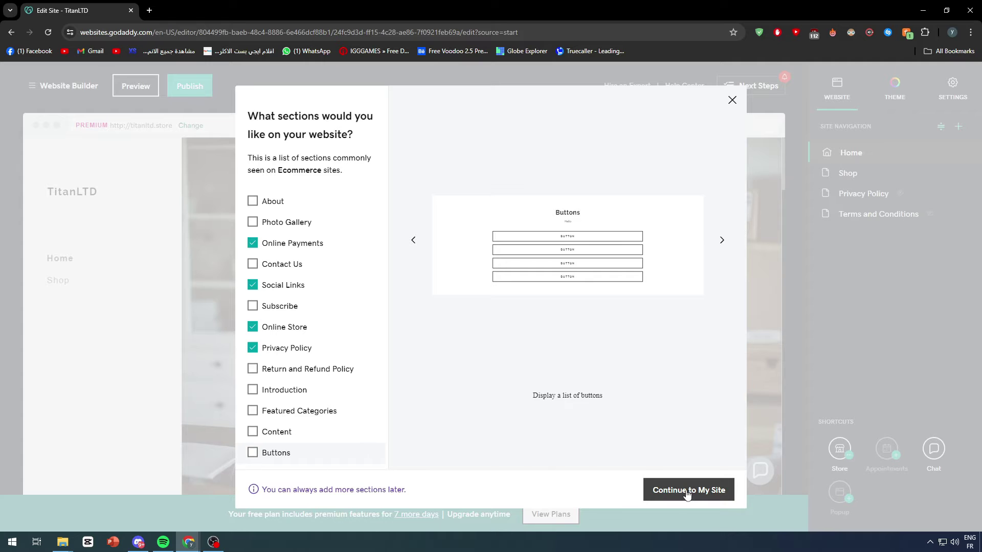
{"action": "left_click", "coordinate": [685, 492]}
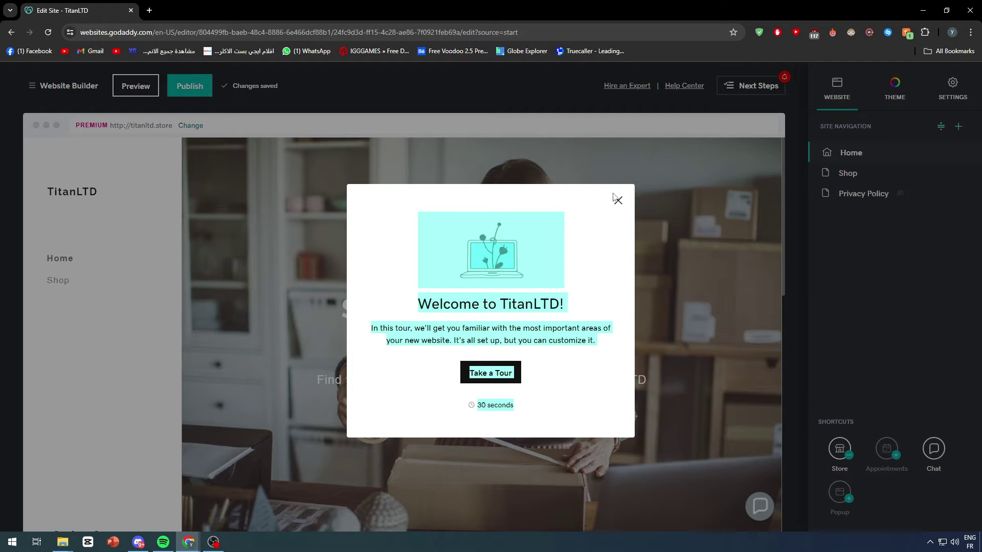
Dismiss the welcome tour and look through the home page's sections, including Online Payments and the social links.
{"action": "left_click", "coordinate": [631, 227]}
{"action": "scroll", "coordinate": [627, 215], "scroll_direction": "down", "scroll_amount": 4}
{"action": "scroll", "coordinate": [628, 221], "scroll_direction": "down", "scroll_amount": 5}
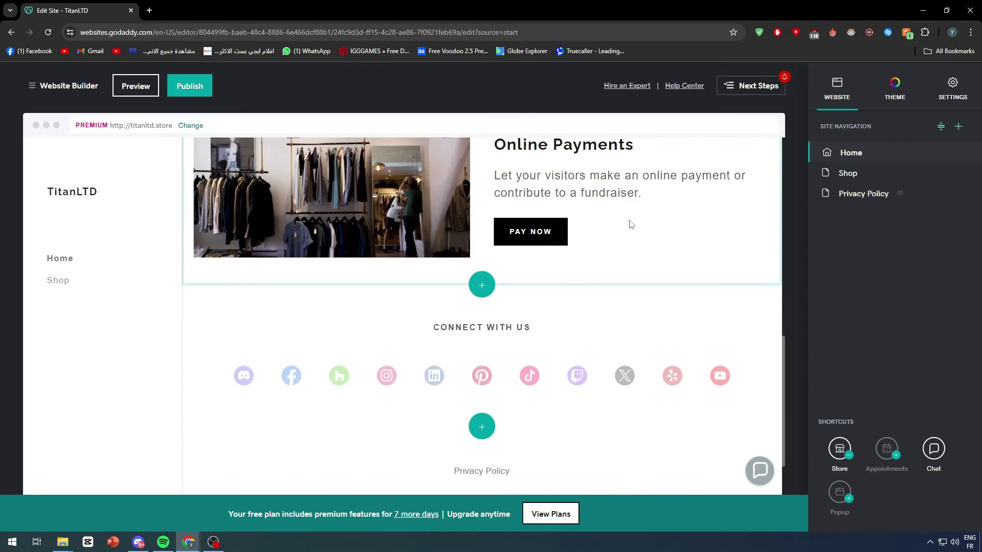
{"action": "scroll", "coordinate": [528, 271], "scroll_direction": "up", "scroll_amount": 3}
{"action": "scroll", "coordinate": [537, 336], "scroll_direction": "down", "scroll_amount": 4}
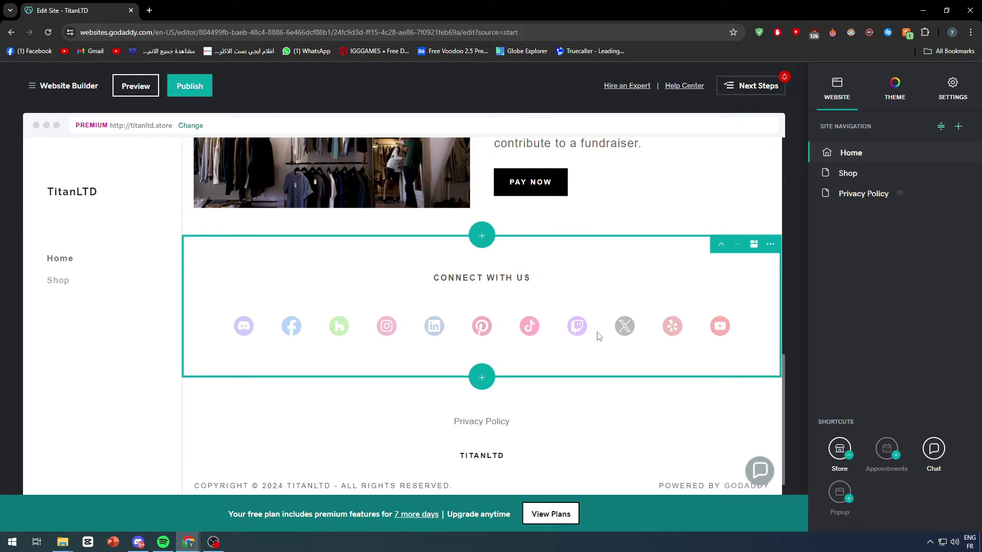
{"action": "scroll", "coordinate": [576, 333], "scroll_direction": "down", "scroll_amount": 1}
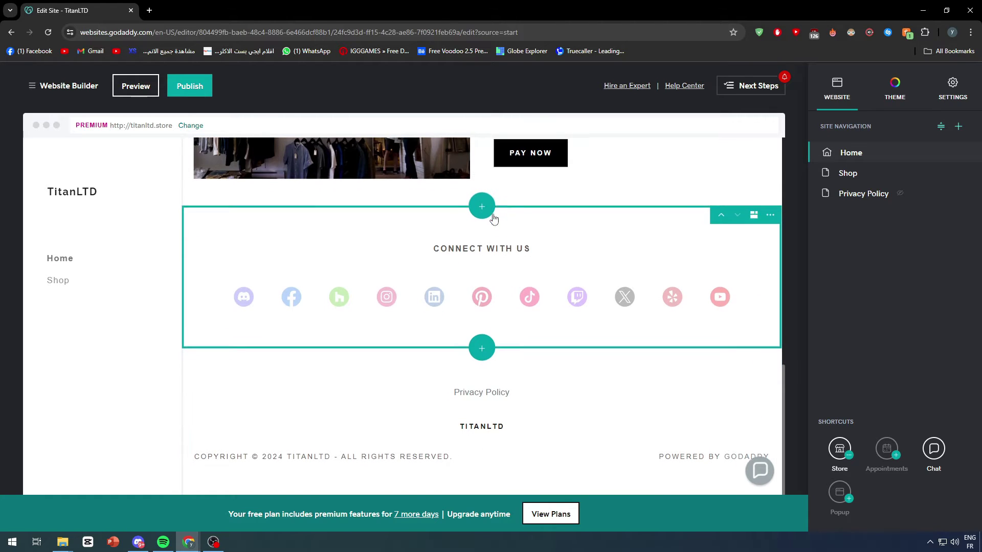
{"action": "scroll", "coordinate": [493, 219], "scroll_direction": "up", "scroll_amount": 8}
{"action": "scroll", "coordinate": [523, 300], "scroll_direction": "down", "scroll_amount": 8}
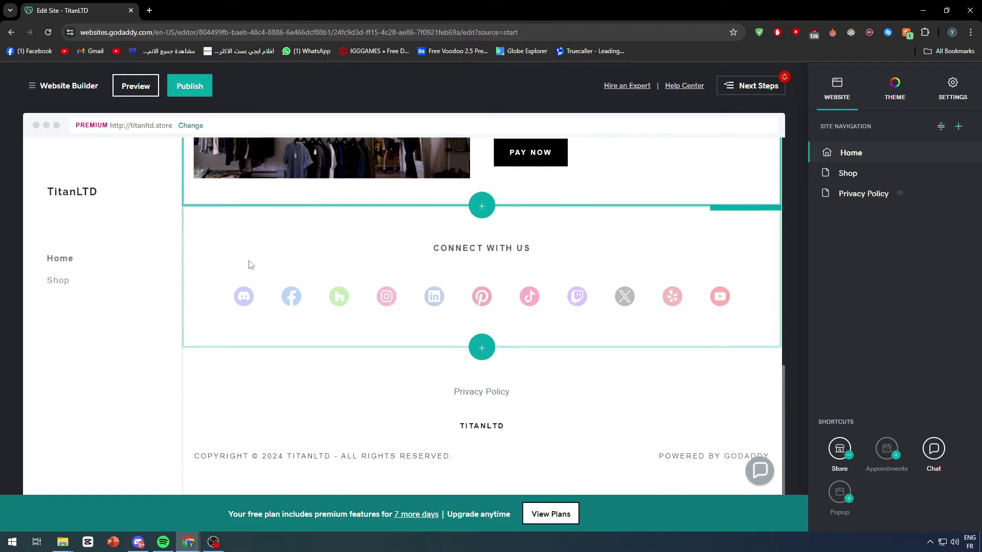
Open the Shop page and start creating the online store by adding products manually.
{"action": "left_click", "coordinate": [61, 281]}
{"action": "left_click", "coordinate": [481, 225]}
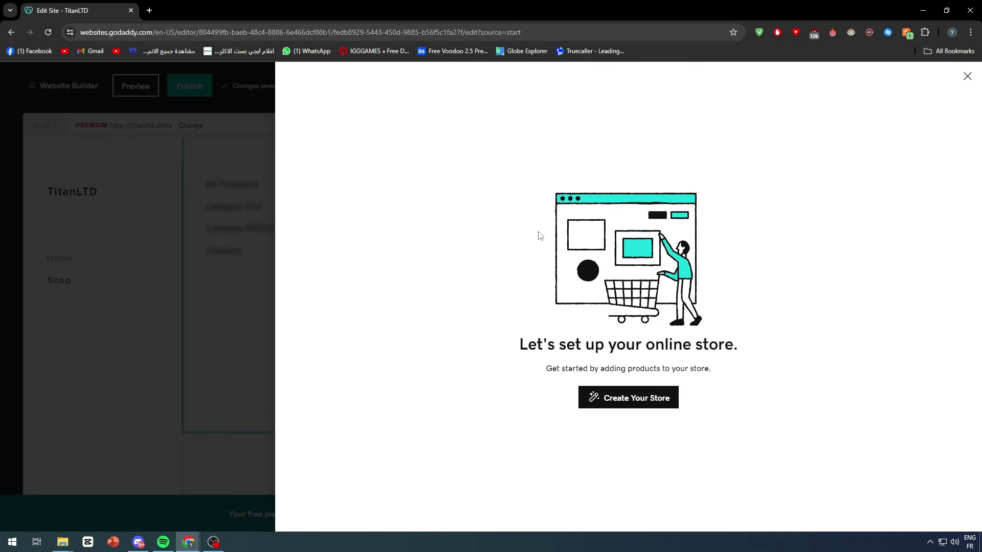
{"action": "left_click", "coordinate": [967, 77]}
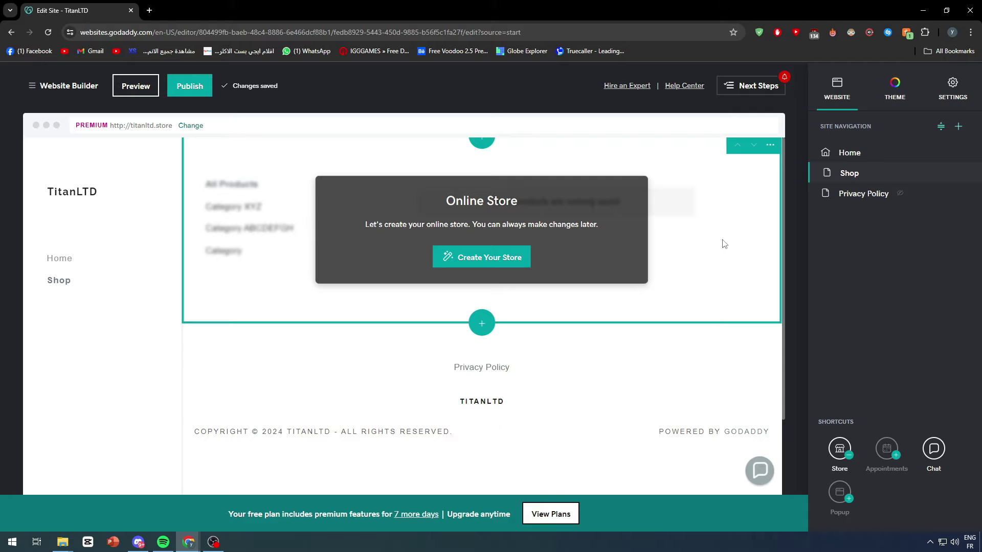
{"action": "left_click", "coordinate": [478, 257]}
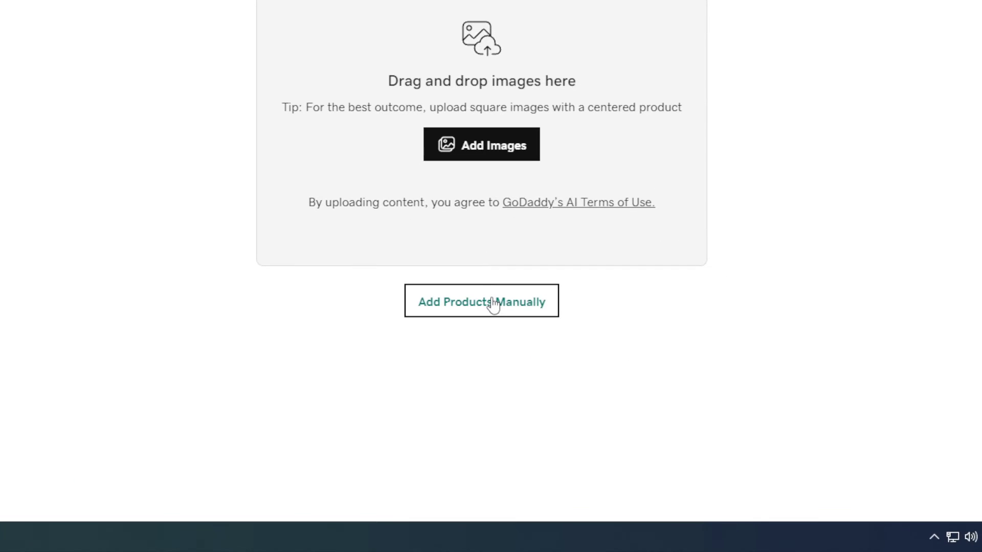
{"action": "left_click", "coordinate": [632, 390]}
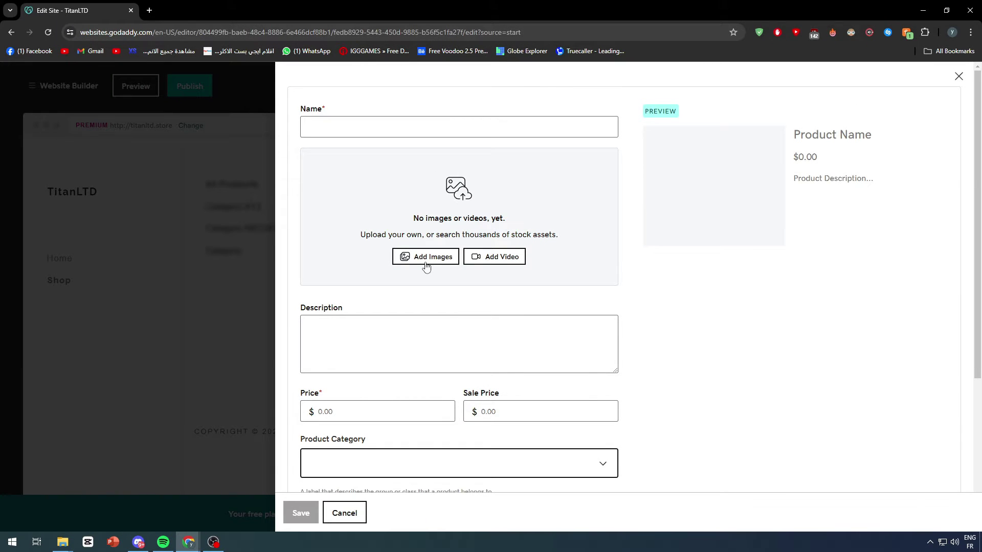
Find an "IPHONE 15" picture on Google Images and save the pink iPhone 15 image to the Downloads folder.
{"action": "left_click", "coordinate": [153, 9]}
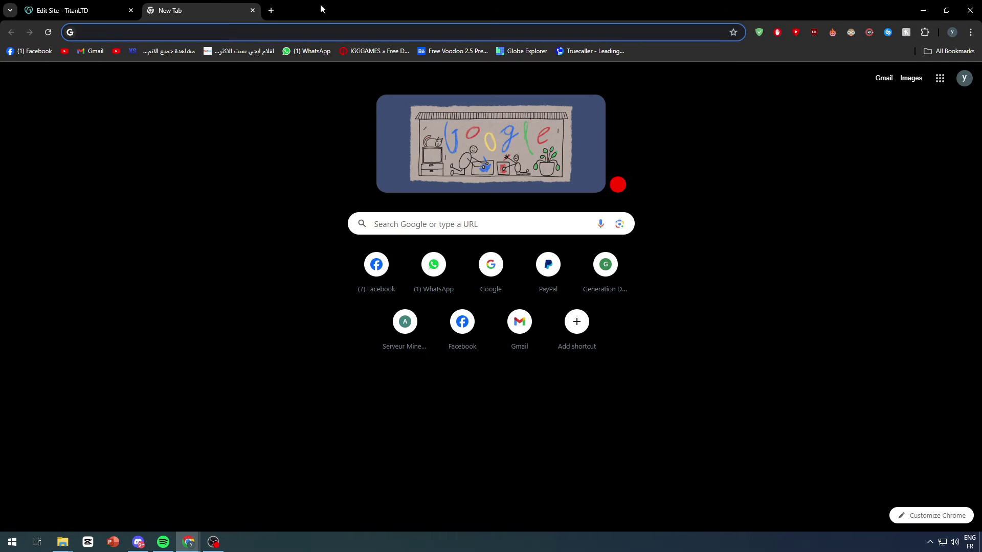
{"action": "type", "text": "IPHONE 15"}
{"action": "key", "text": "Return"}
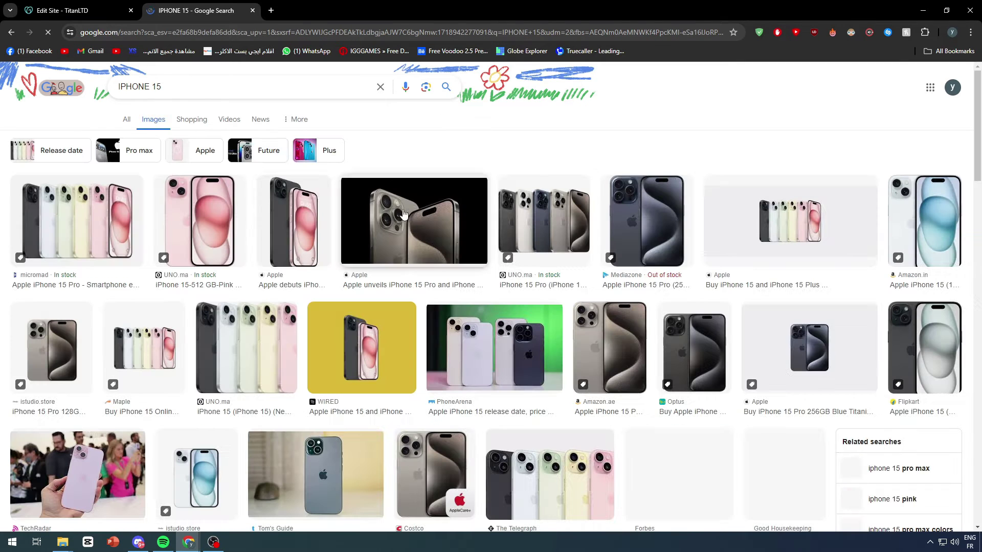
{"action": "left_click", "coordinate": [196, 219]}
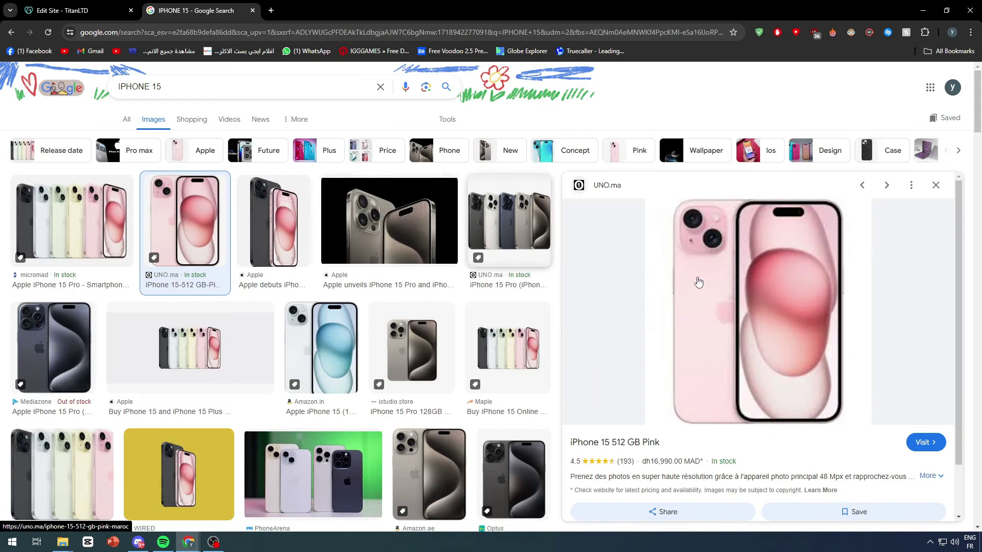
{"action": "right_click", "coordinate": [723, 291]}
{"action": "left_click", "coordinate": [771, 178]}
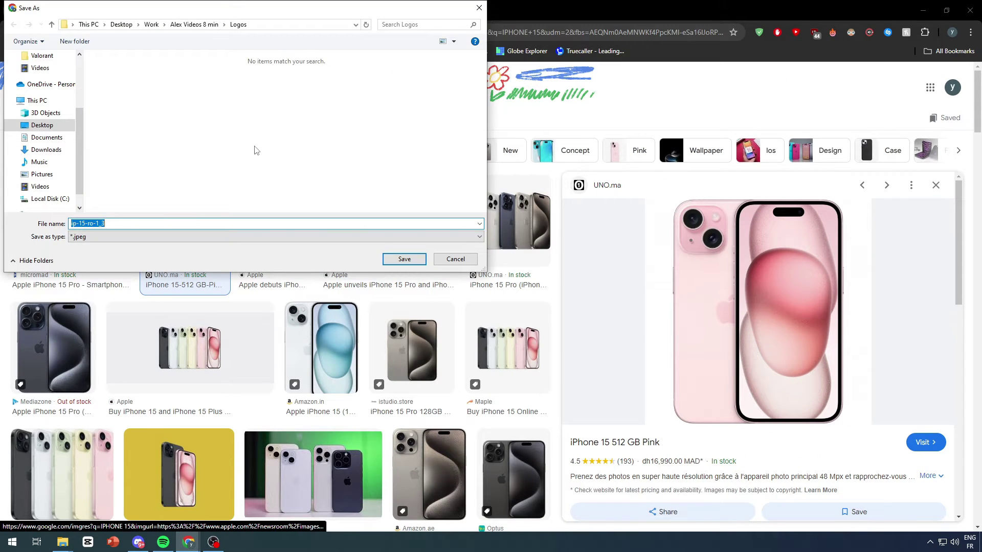
{"action": "left_click", "coordinate": [46, 149]}
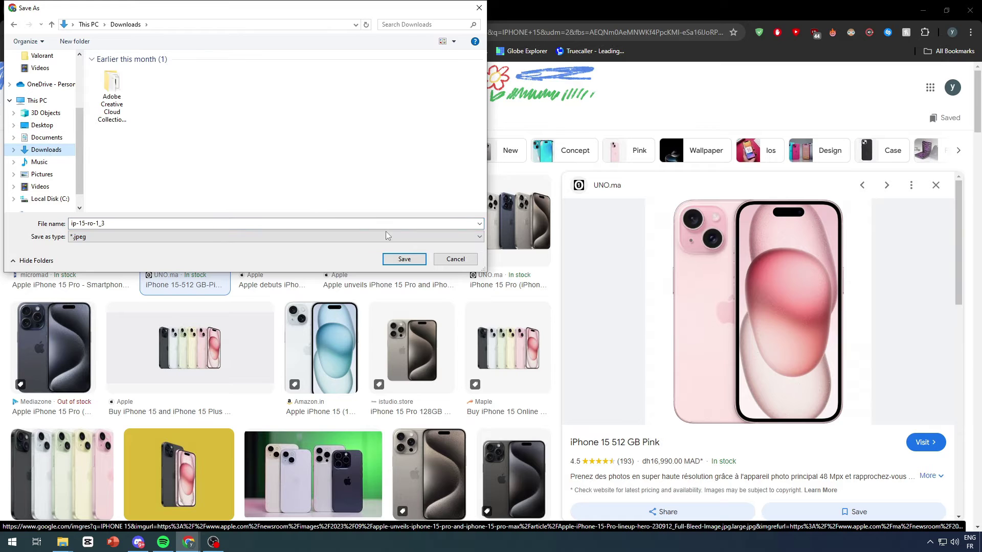
{"action": "left_click", "coordinate": [404, 258]}
Return to the product form in the site editor and insert the phone image from the TitanLTD media folder.
{"action": "key", "text": "ctrl+shift+Tab"}
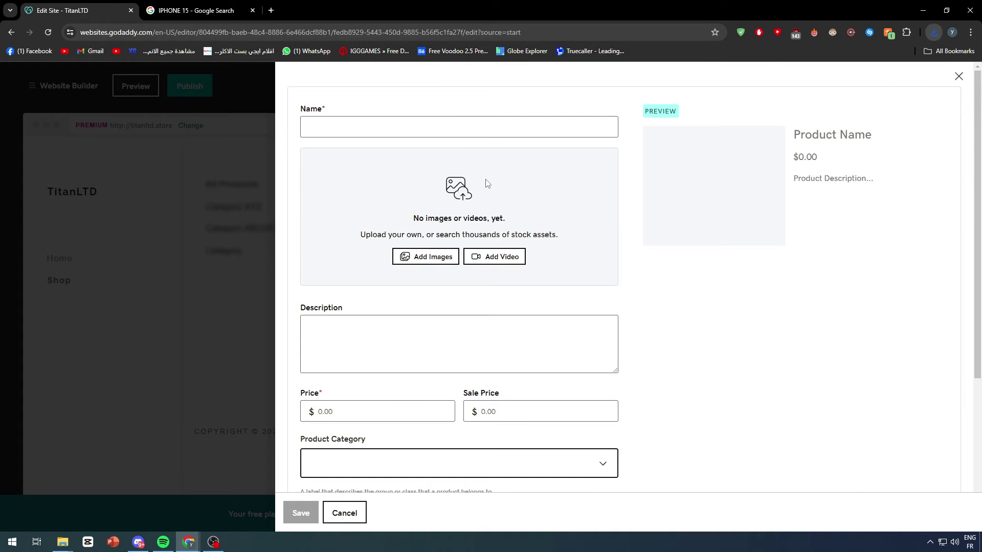
{"action": "left_click", "coordinate": [429, 259]}
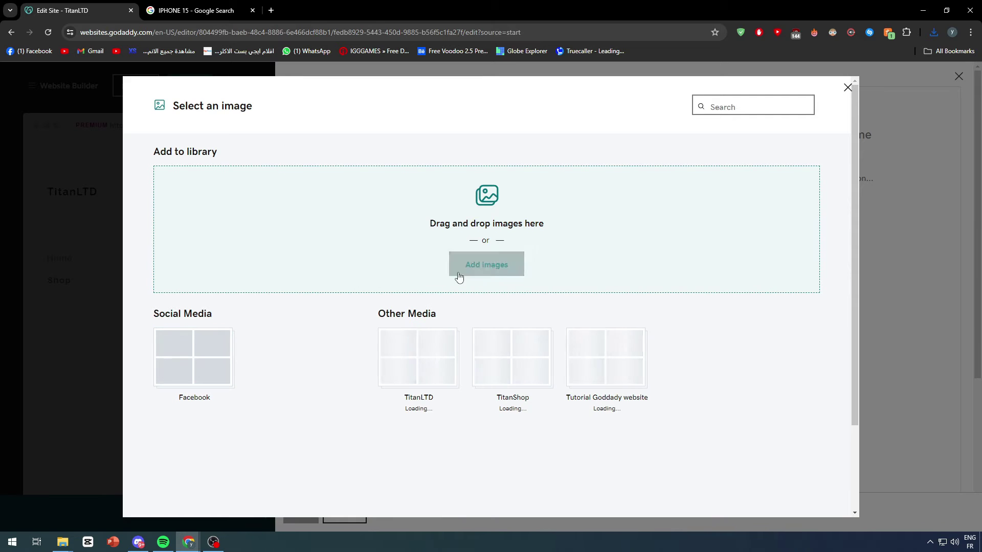
{"action": "left_click", "coordinate": [417, 358]}
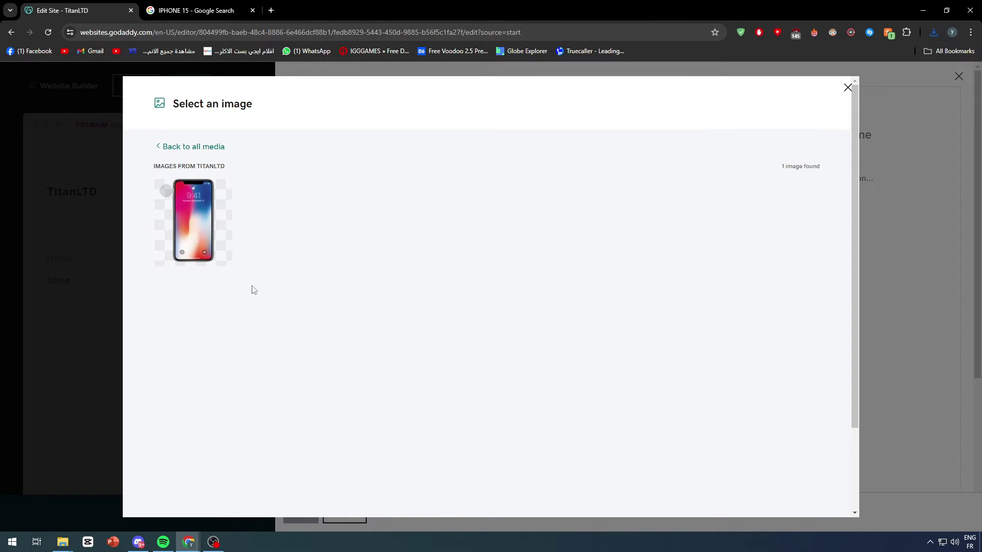
{"action": "left_click", "coordinate": [204, 230]}
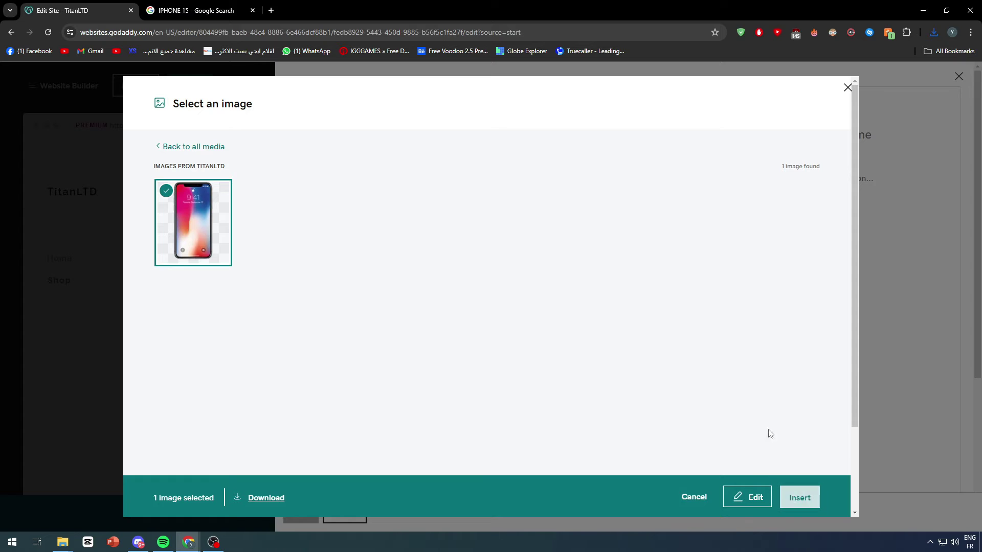
{"action": "left_click", "coordinate": [974, 458]}
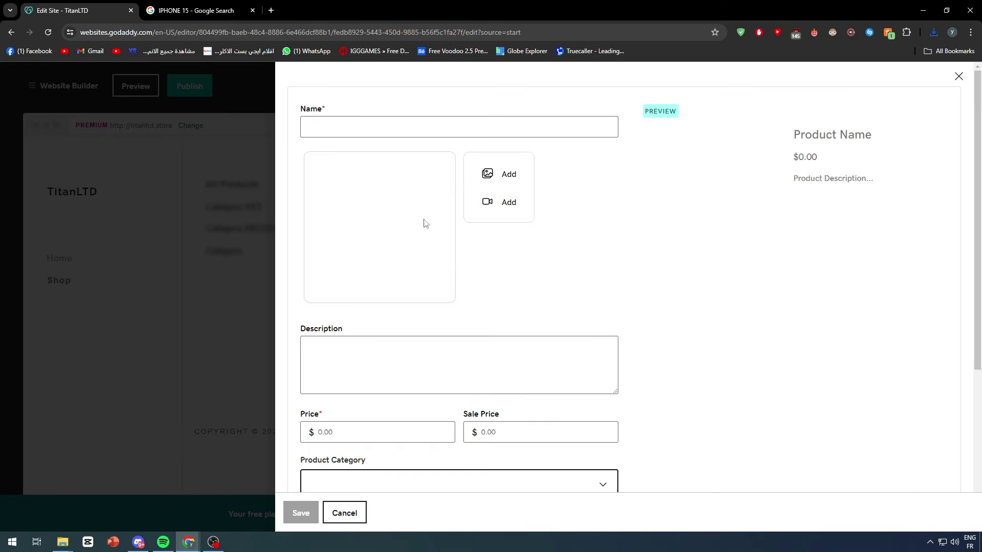
Name the product IPHONE 11 PRO MAX.
{"action": "left_click", "coordinate": [398, 124]}
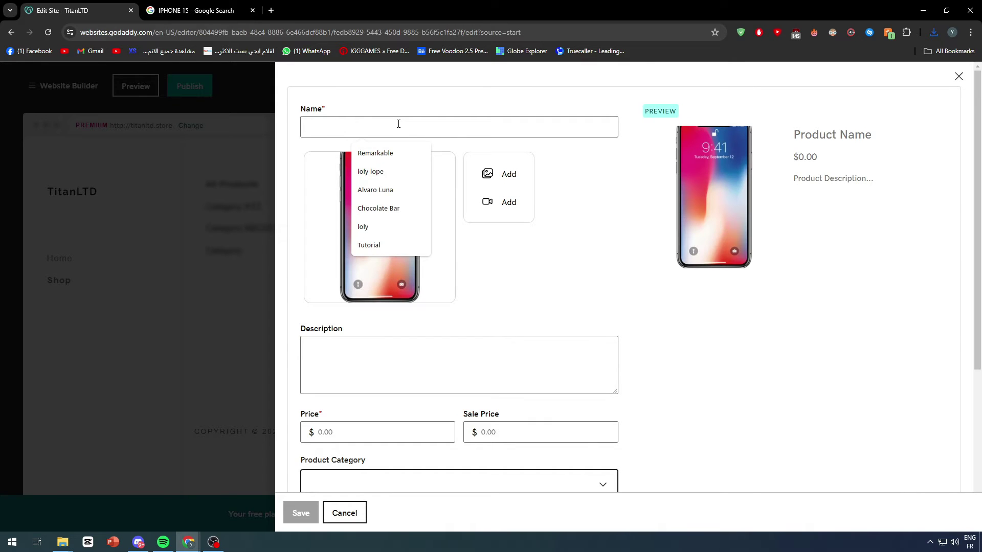
{"action": "type", "text": "iPHON"}
{"action": "key", "text": "BackSpace"}
{"action": "key", "text": "BackSpace"}
{"action": "key", "text": "BackSpace"}
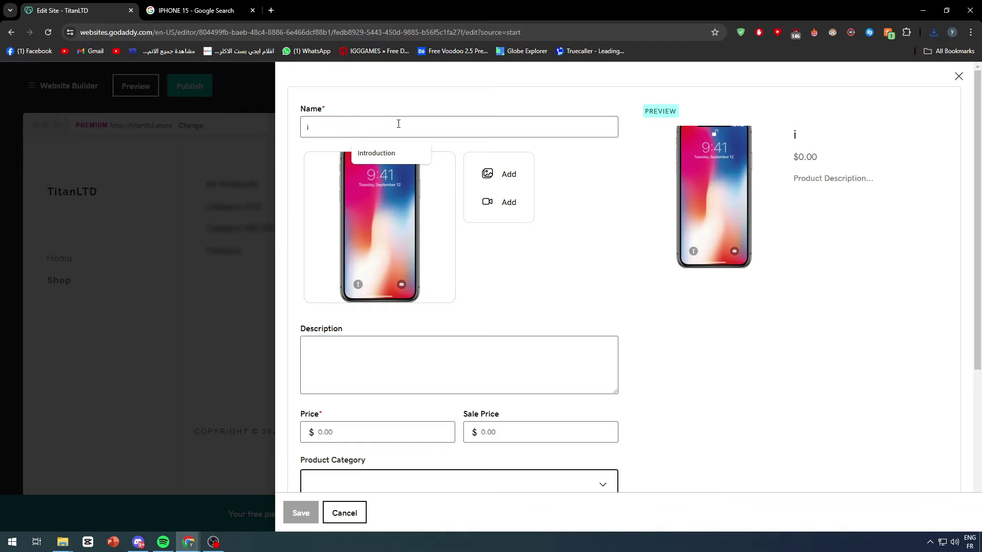
{"action": "type", "text": "HONE"}
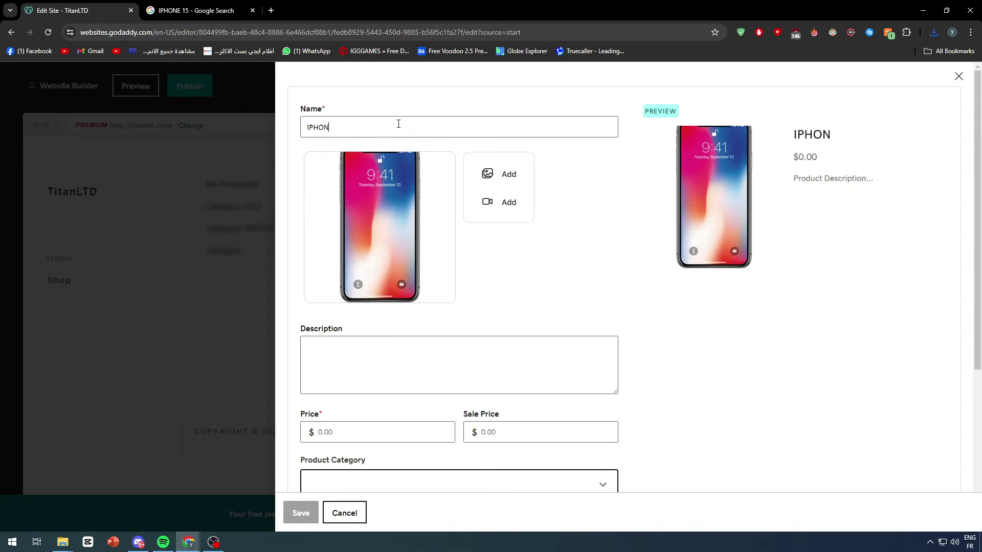
{"action": "key", "text": "BackSpace"}
{"action": "key", "text": "BackSpace"}
{"action": "key", "text": "BackSpace"}
{"action": "key", "text": "BackSpace"}
{"action": "key", "text": "BackSpace"}
{"action": "type", "text": "phone"}
{"action": "key", "text": "ctrl+a"}
{"action": "type", "text": "I"}
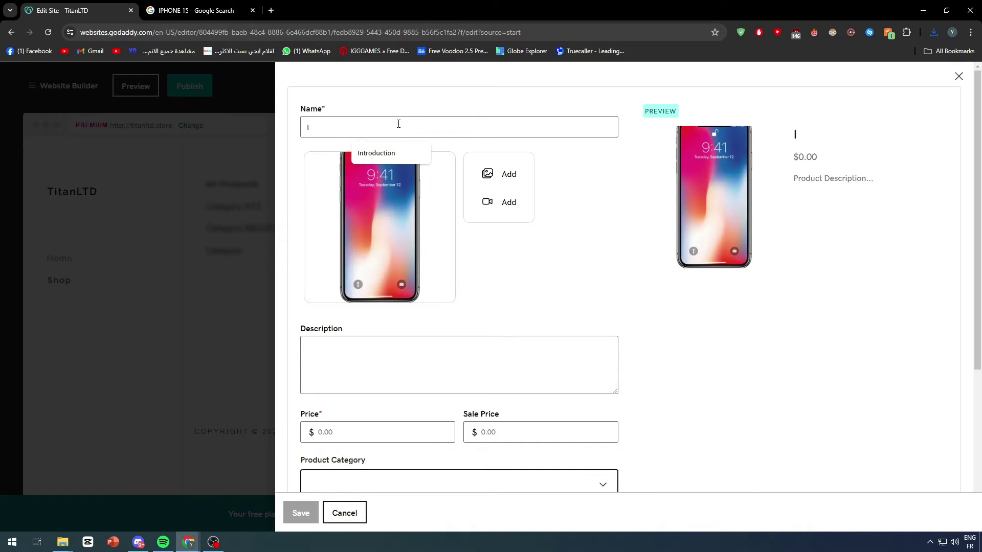
{"action": "type", "text": "PHONE"}
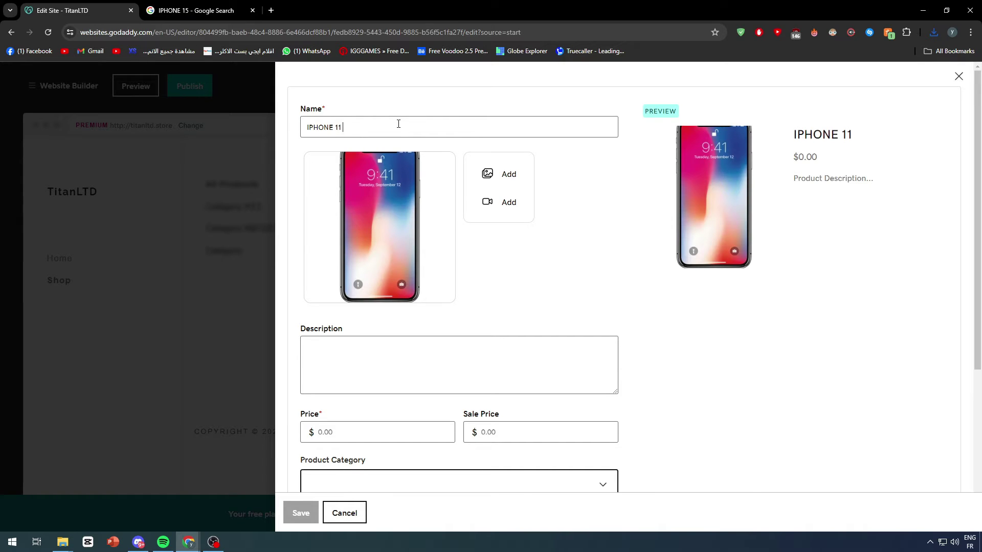
{"action": "type", "text": " 11 PRO MAX"}
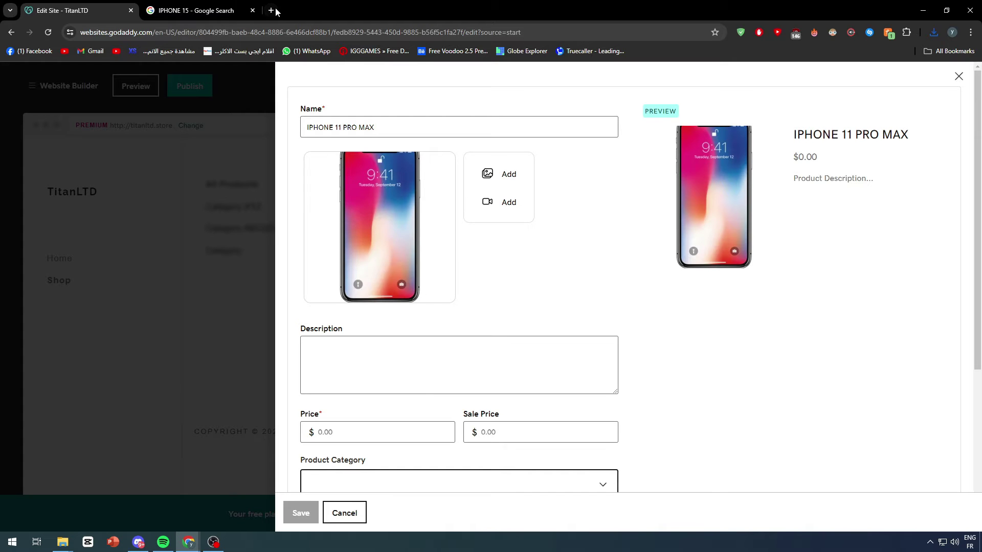
Enter "IPHONE 11 PRO MAX 256 GB 8 GB RAM" as the product description.
{"action": "scroll", "coordinate": [459, 301], "scroll_direction": "down", "scroll_amount": 2}
{"action": "scroll", "coordinate": [435, 277], "scroll_direction": "up", "scroll_amount": 2}
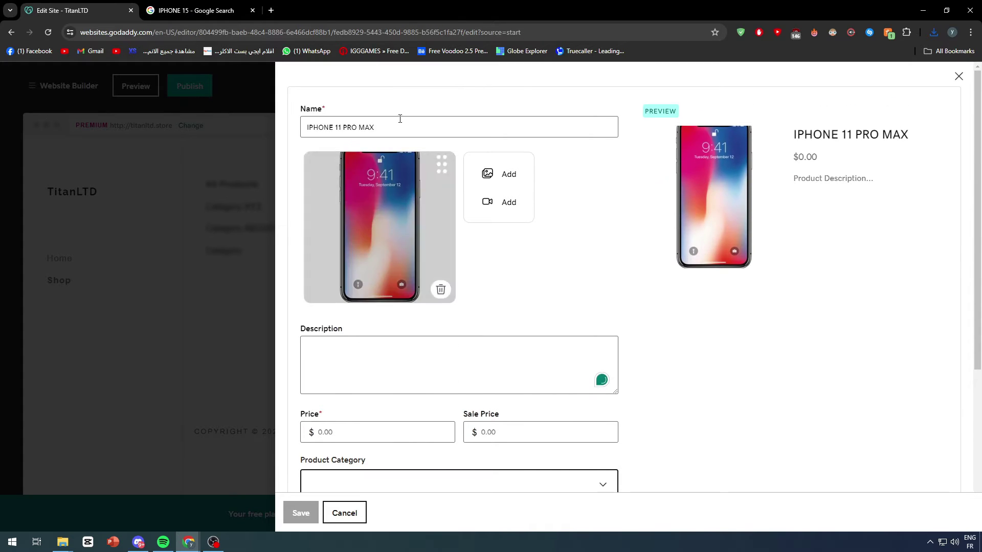
{"action": "type", "text": "IPHONE 11 PRO MAX"}
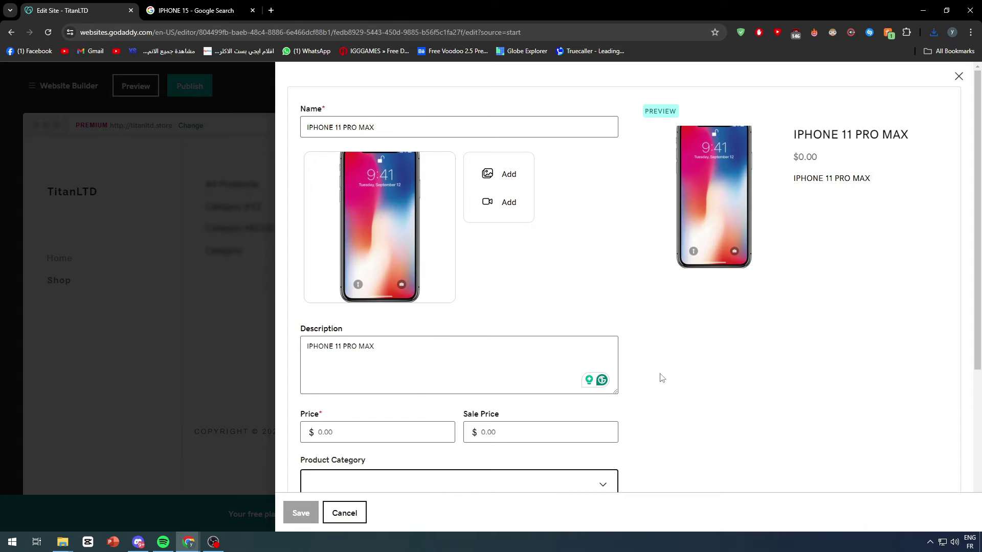
{"action": "scroll", "coordinate": [537, 364], "scroll_direction": "down", "scroll_amount": 3}
{"action": "scroll", "coordinate": [642, 213], "scroll_direction": "up", "scroll_amount": 3}
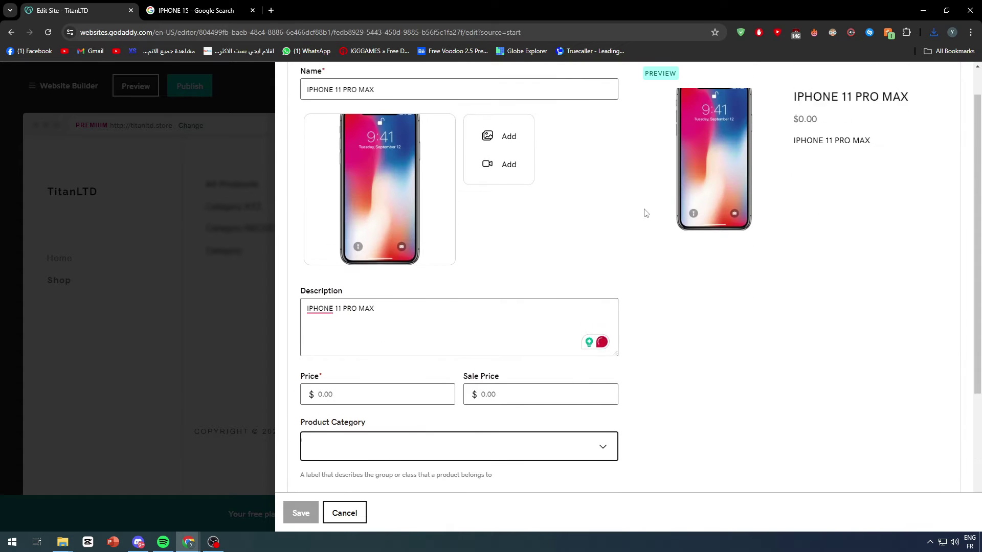
{"action": "type", "text": "23"}
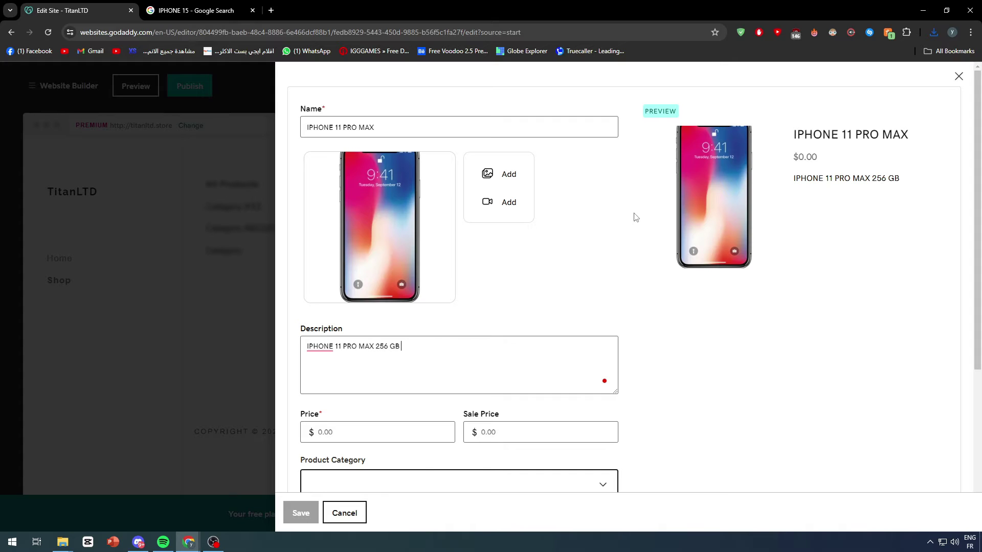
{"action": "type", "text": "6 GB 8 G RAM"}
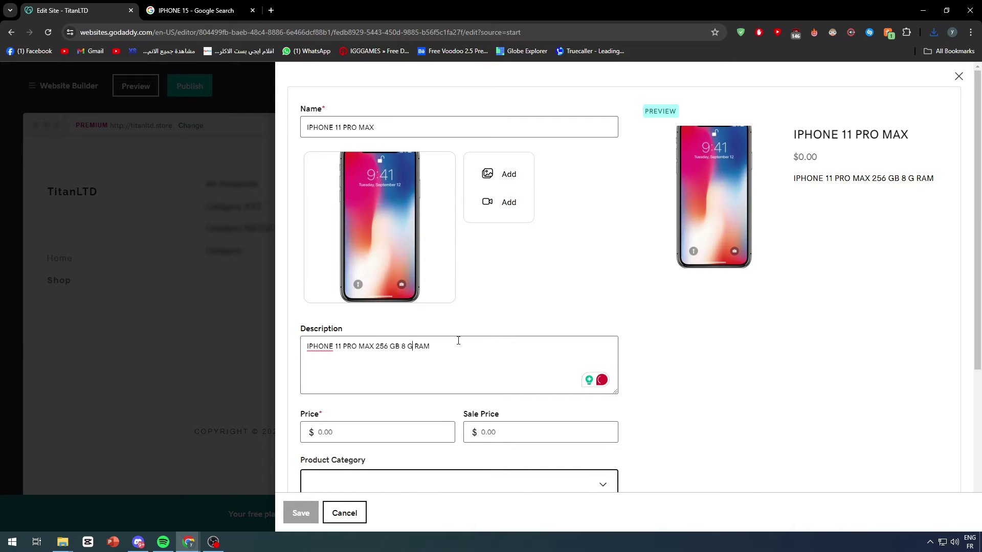
{"action": "type", "text": "N"}
{"action": "key", "text": "BackSpace"}
{"action": "type", "text": "B"}
Set the product's price to $600 and its sale price to $555.
{"action": "scroll", "coordinate": [707, 361], "scroll_direction": "down", "scroll_amount": 3}
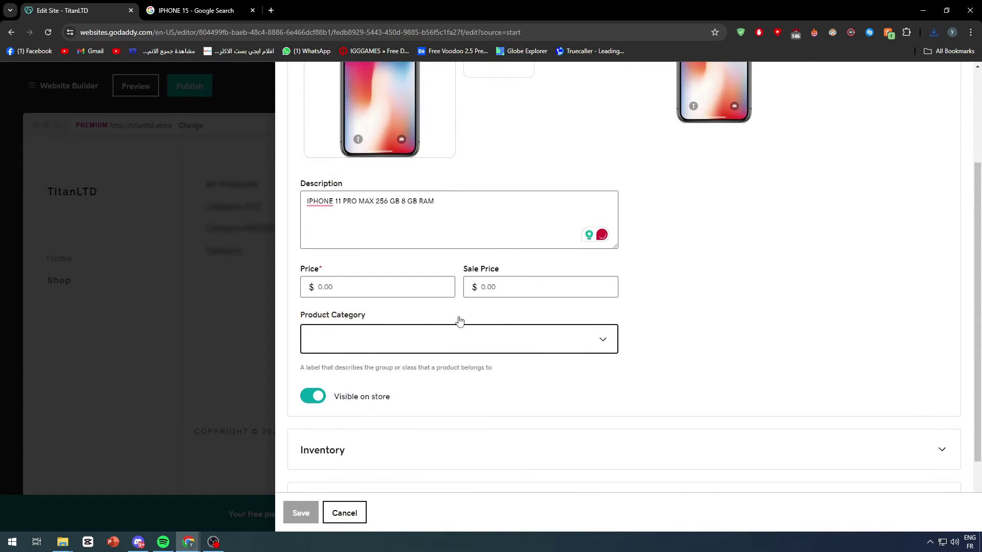
{"action": "left_click", "coordinate": [417, 277]}
{"action": "type", "text": "600"}
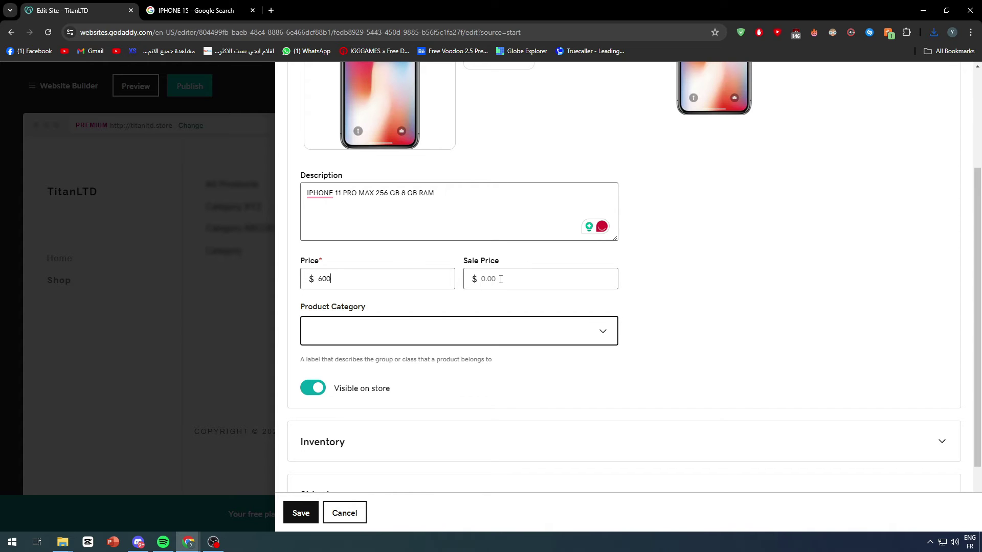
{"action": "left_click", "coordinate": [501, 279]}
{"action": "type", "text": "555"}
Create a new product category named APPLE and assign it to the product.
{"action": "left_click", "coordinate": [379, 325]}
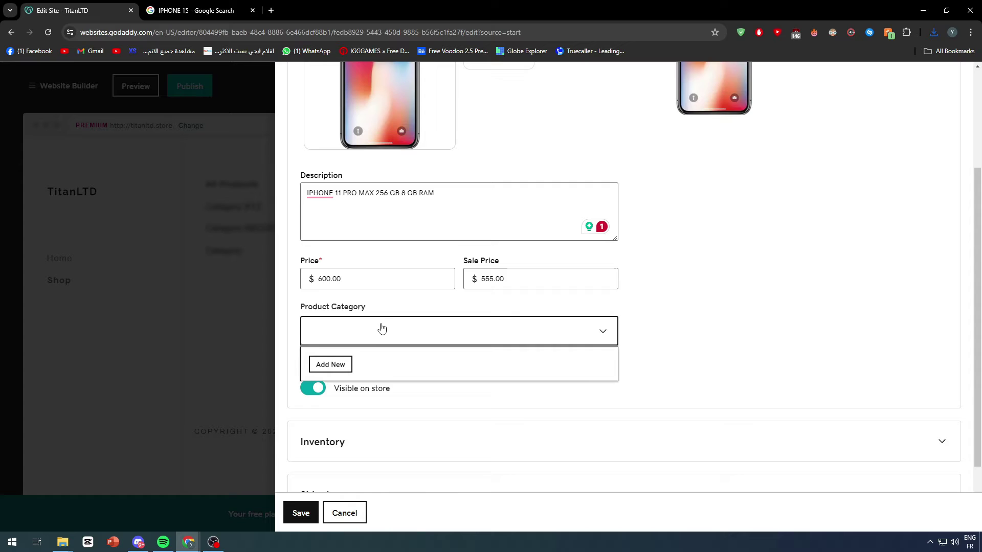
{"action": "left_click", "coordinate": [334, 365]}
{"action": "left_click", "coordinate": [333, 237]}
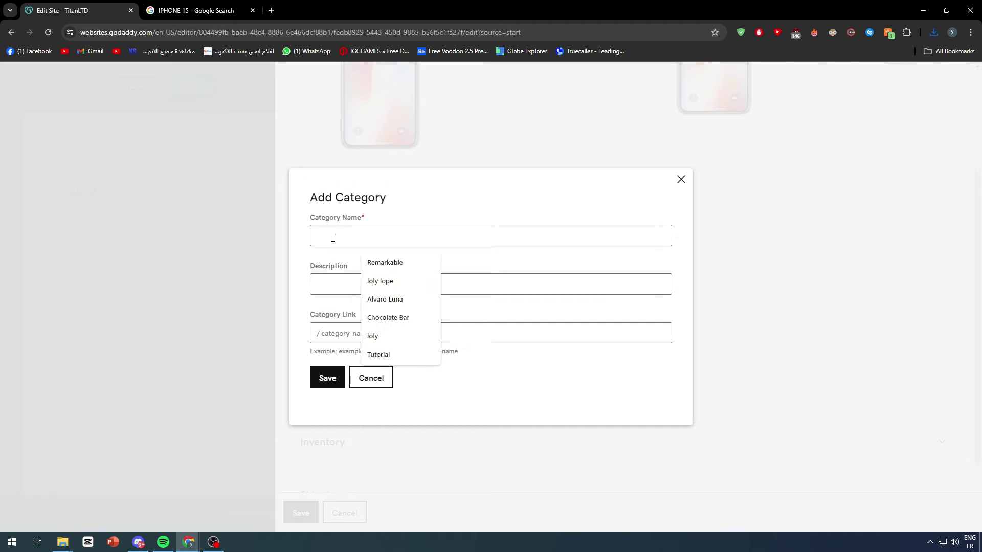
{"action": "type", "text": "APPLE"}
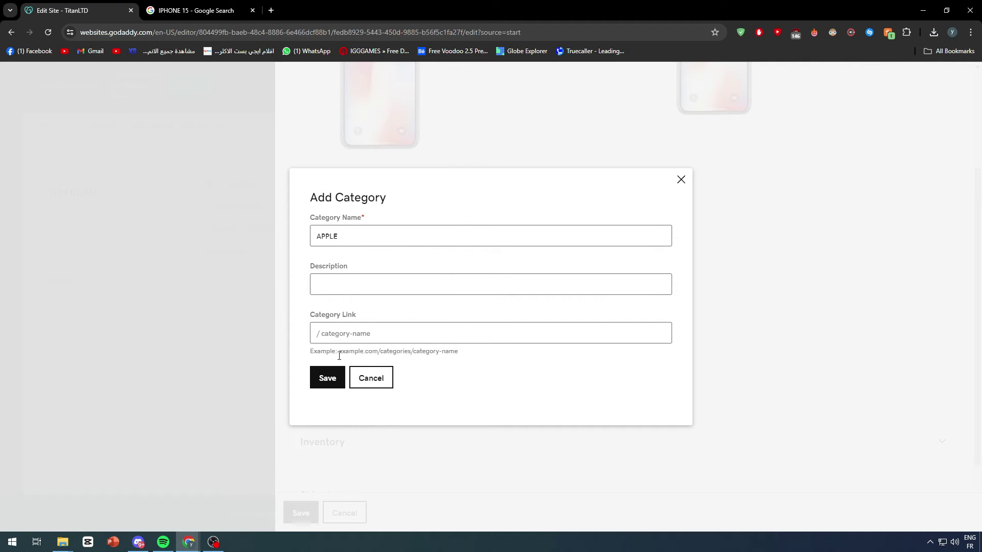
{"action": "left_click", "coordinate": [327, 378]}
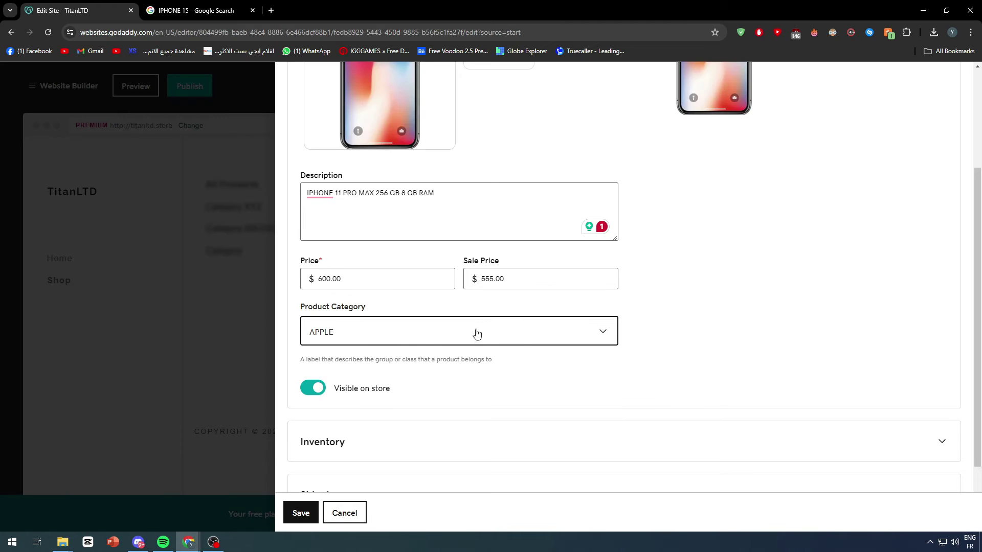
Review the completed product form and save the product to the store.
{"action": "scroll", "coordinate": [672, 292], "scroll_direction": "down", "scroll_amount": 2}
{"action": "scroll", "coordinate": [673, 292], "scroll_direction": "up", "scroll_amount": 5}
{"action": "scroll", "coordinate": [601, 289], "scroll_direction": "down", "scroll_amount": 5}
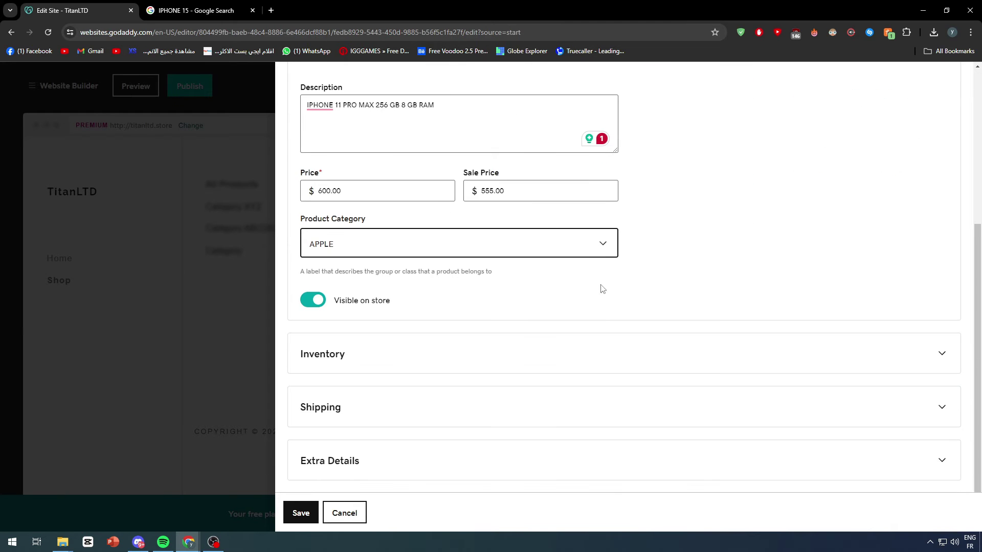
{"action": "left_click", "coordinate": [307, 508]}
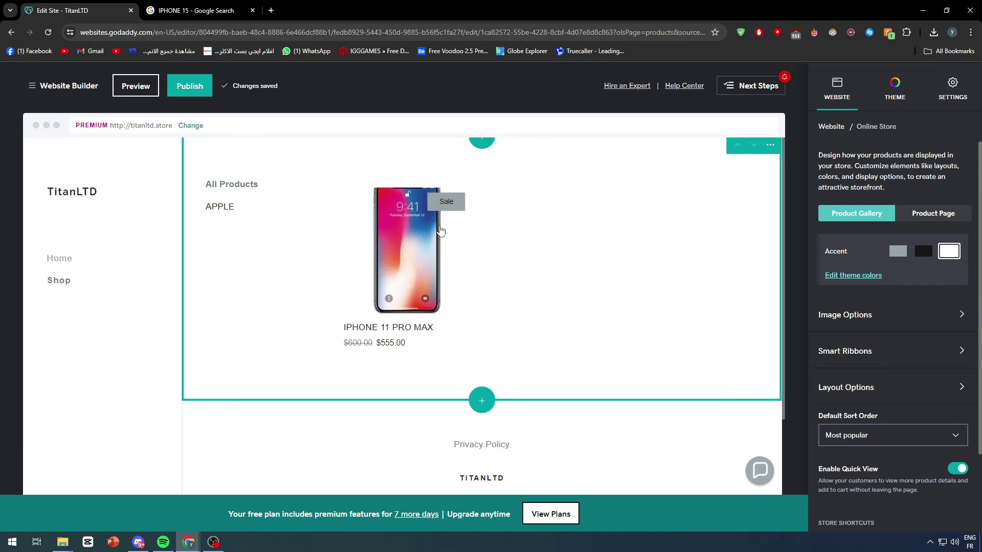
Leave the shop section's settings and open the store management area from the website editor.
{"action": "left_click", "coordinate": [836, 89]}
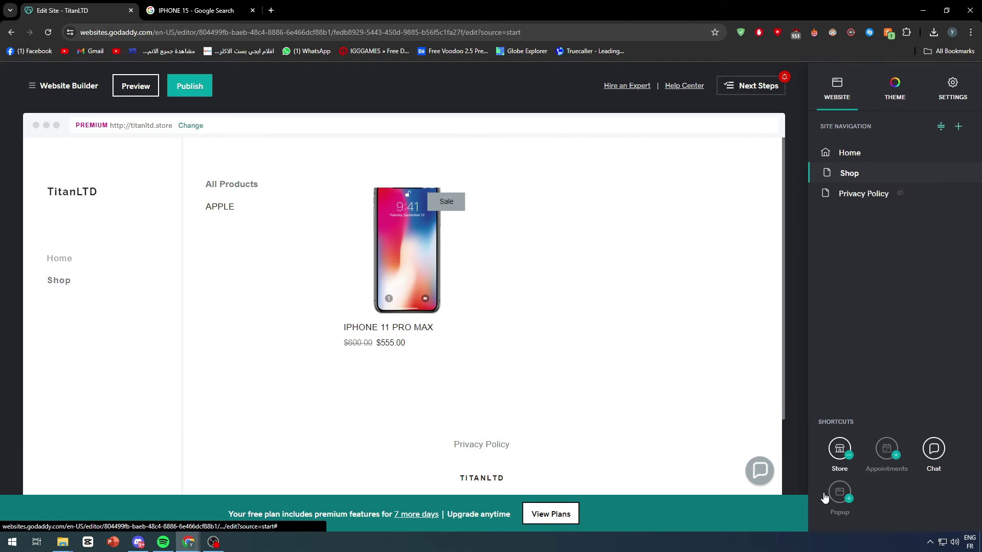
{"action": "left_click", "coordinate": [840, 448]}
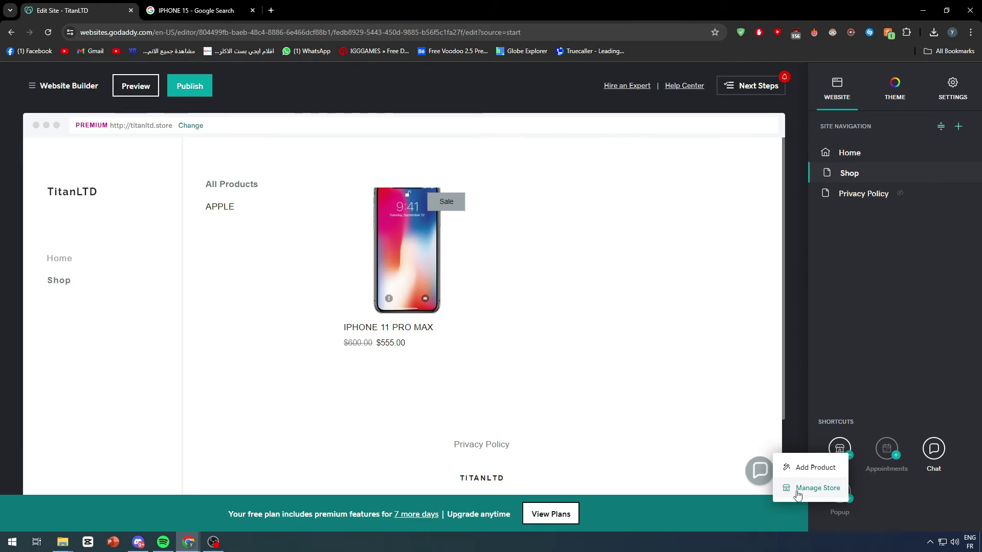
{"action": "left_click", "coordinate": [817, 488]}
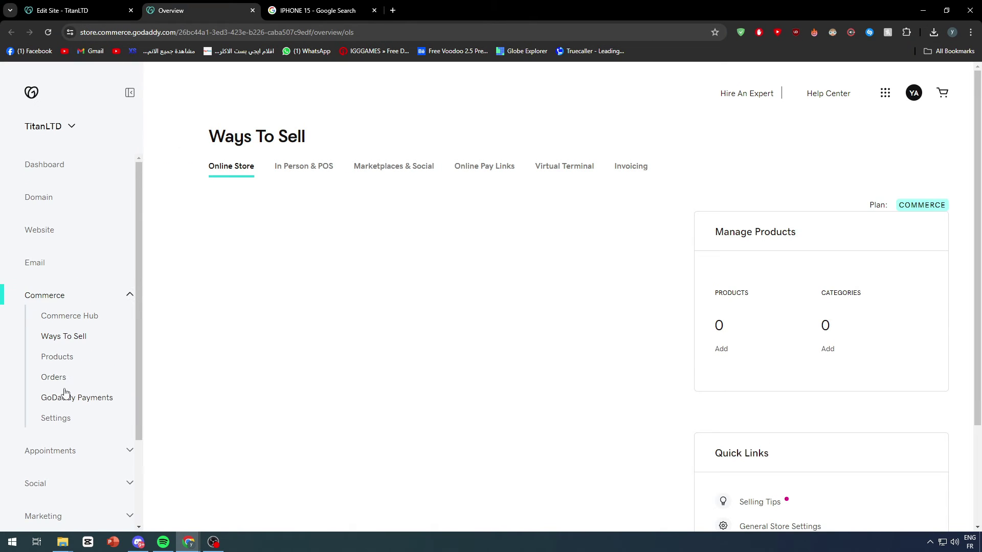
Open the GoDaddy Payments hub and look over its payouts, sales summary and payment tools.
{"action": "scroll", "coordinate": [66, 390], "scroll_direction": "down", "scroll_amount": 3}
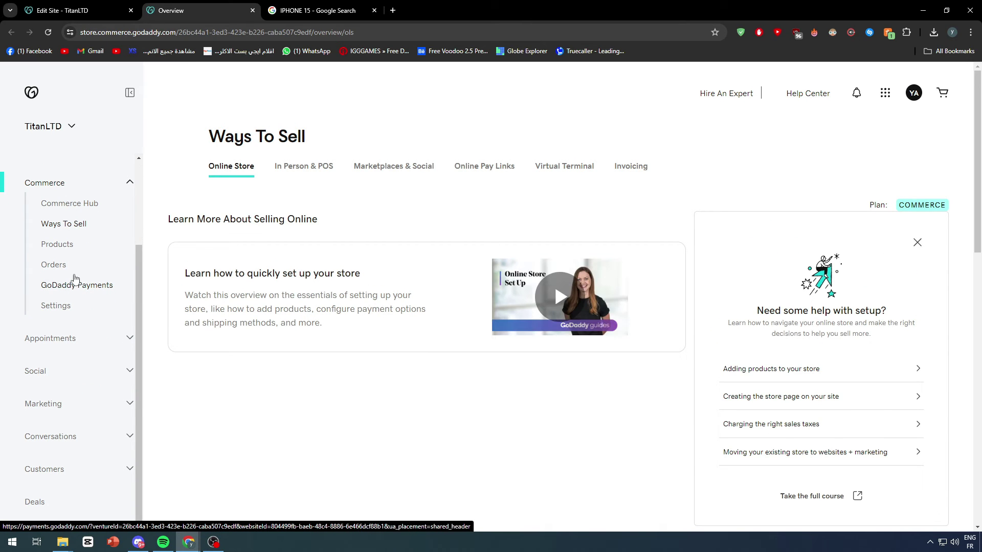
{"action": "scroll", "coordinate": [84, 366], "scroll_direction": "down", "scroll_amount": 1}
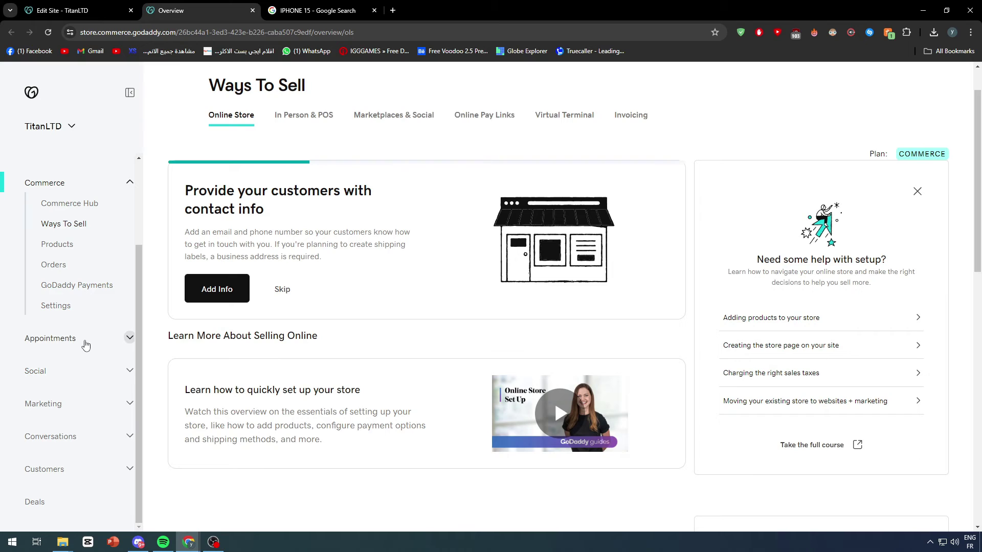
{"action": "scroll", "coordinate": [87, 338], "scroll_direction": "up", "scroll_amount": 1}
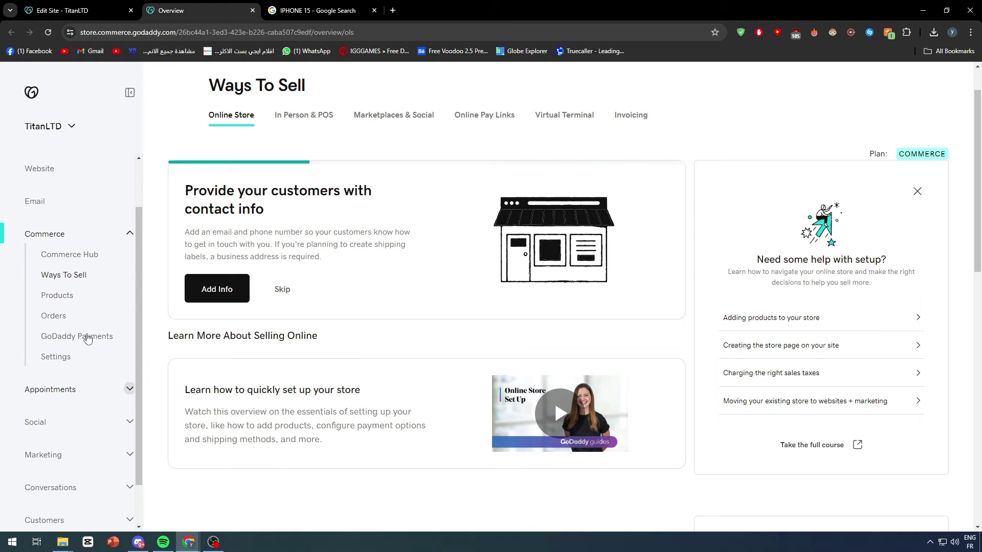
{"action": "left_click", "coordinate": [61, 324]}
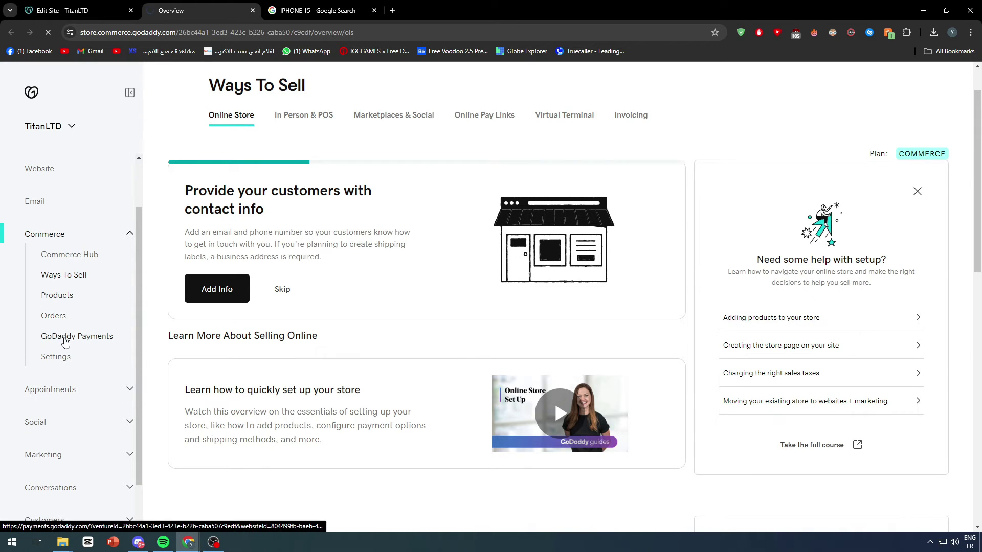
{"action": "left_click", "coordinate": [69, 339]}
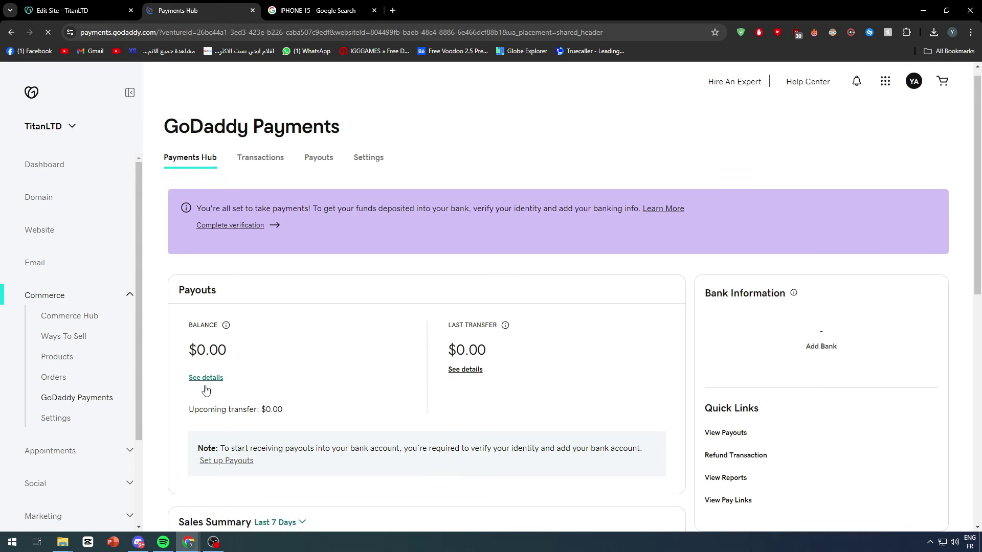
{"action": "scroll", "coordinate": [203, 390], "scroll_direction": "down", "scroll_amount": 10}
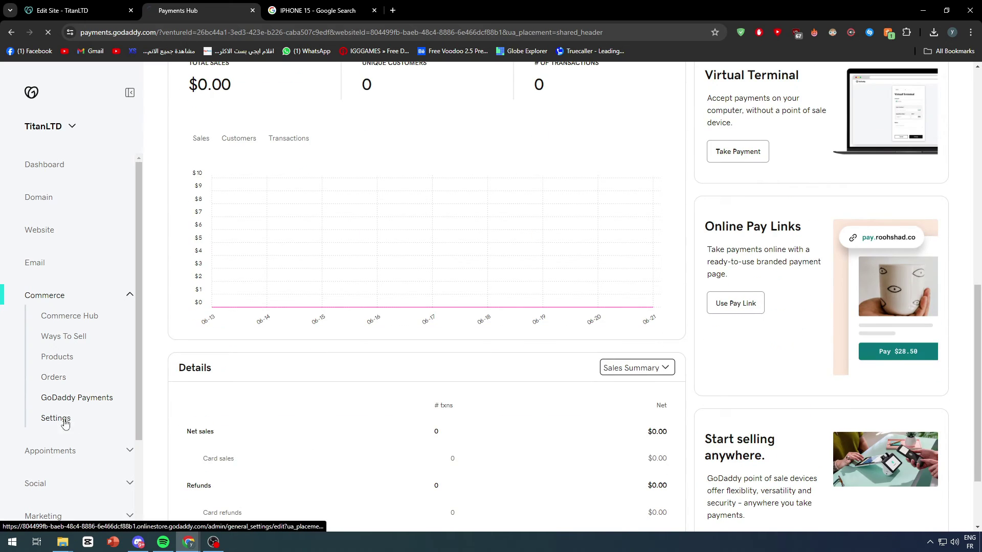
Open the store's checkout settings and turn on the requirement for shipping address phone numbers.
{"action": "left_click", "coordinate": [107, 417]}
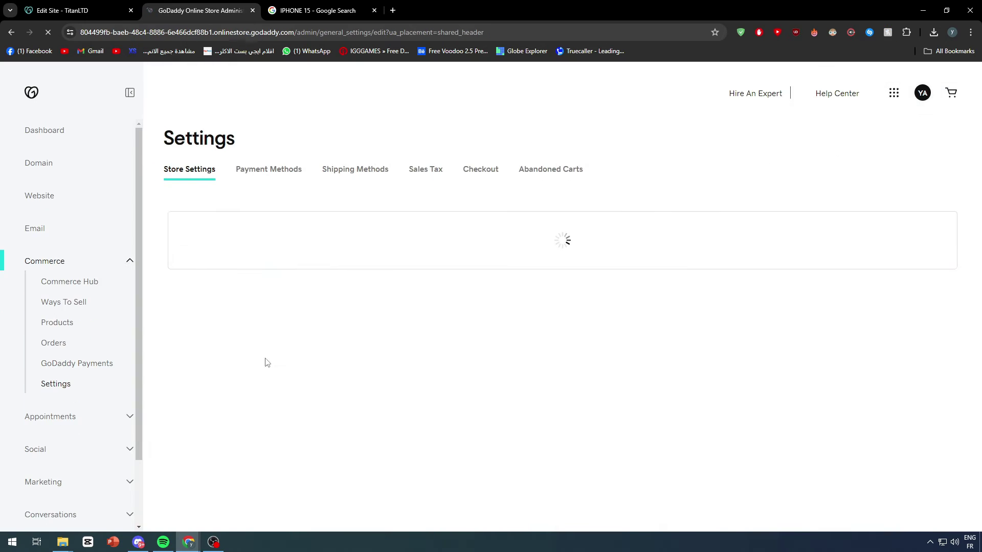
{"action": "left_click", "coordinate": [477, 171]}
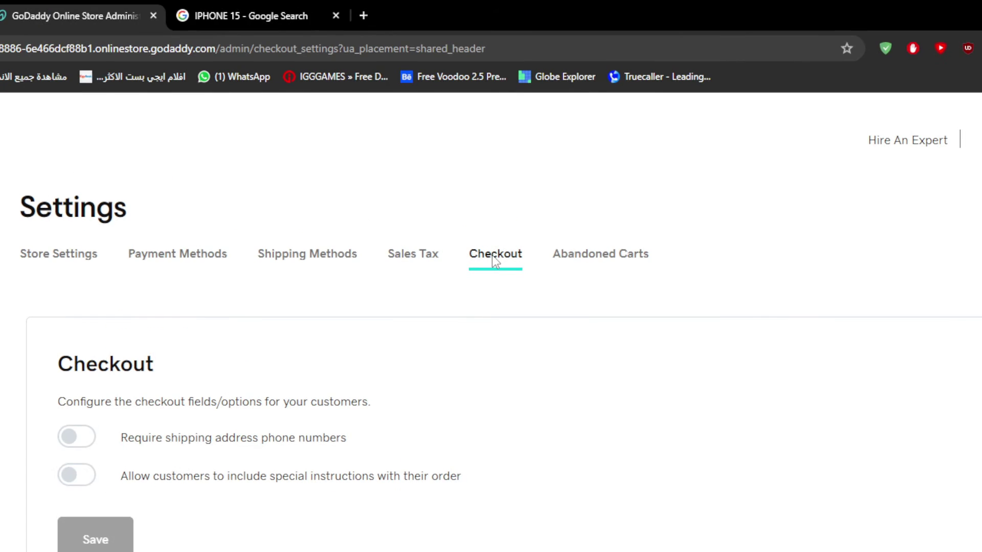
{"action": "left_click_drag", "start_coordinate": [188, 268], "coordinate": [407, 266]}
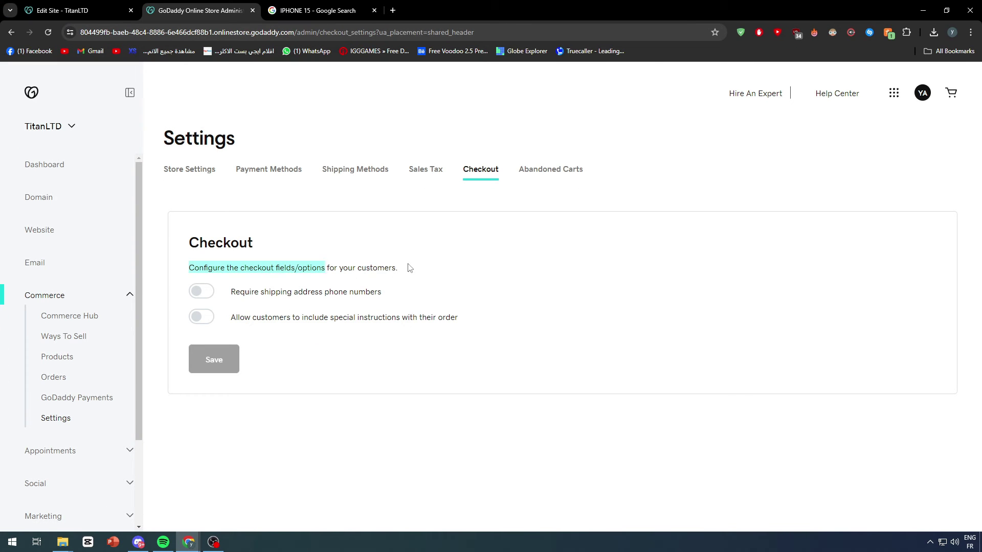
{"action": "left_click", "coordinate": [287, 255]}
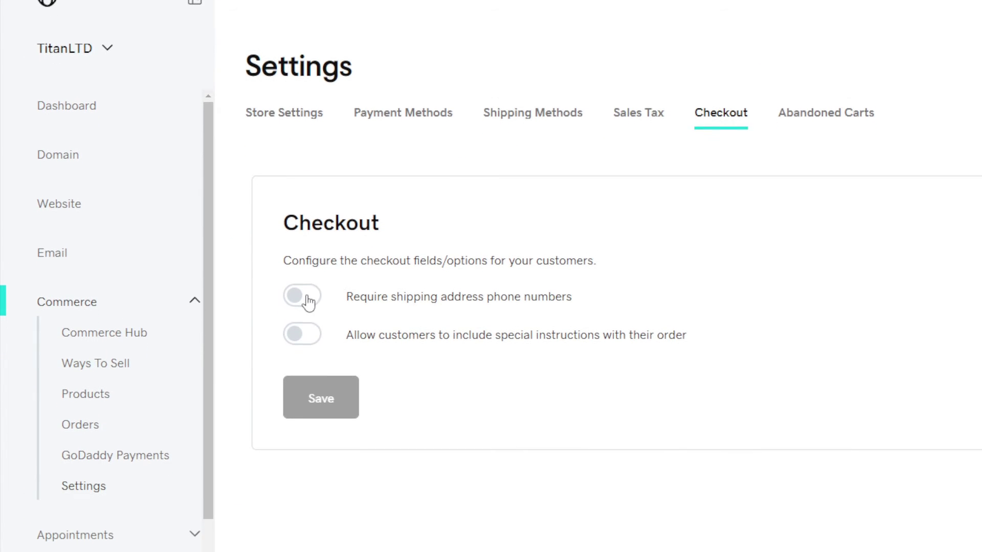
{"action": "left_click", "coordinate": [301, 321]}
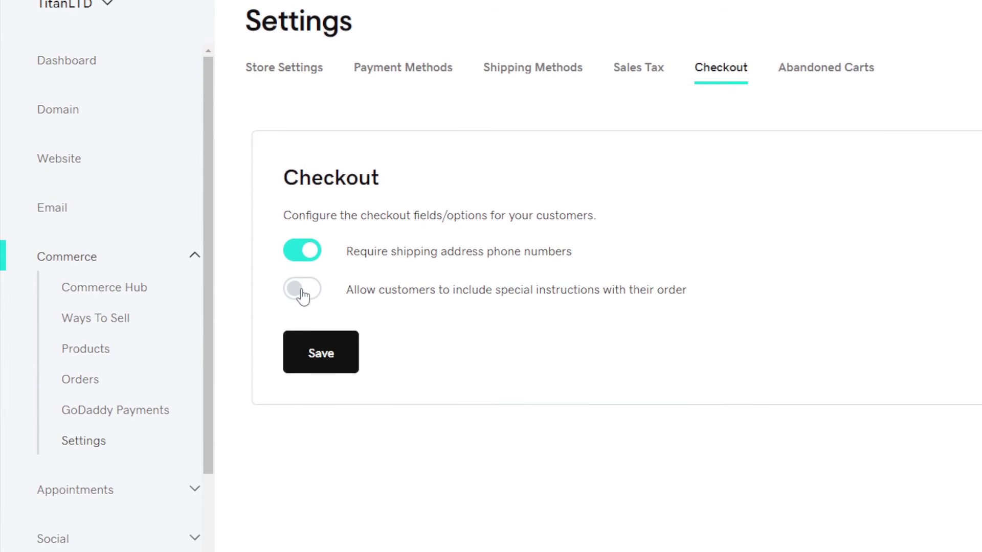
Try out the option allowing customers to include special instructions with their order, and turn it back off.
{"action": "left_click", "coordinate": [303, 279]}
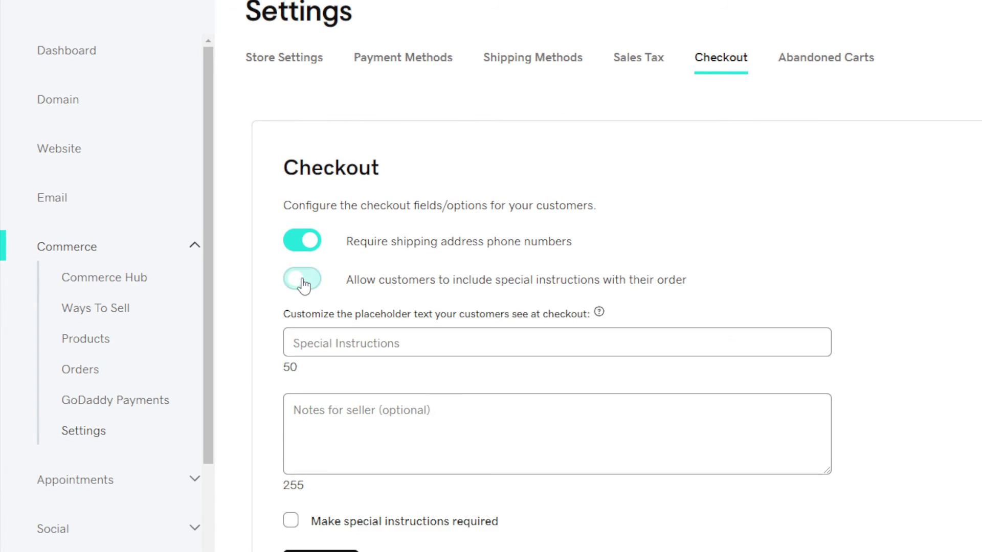
{"action": "left_click", "coordinate": [366, 291]}
{"action": "left_click", "coordinate": [243, 322]}
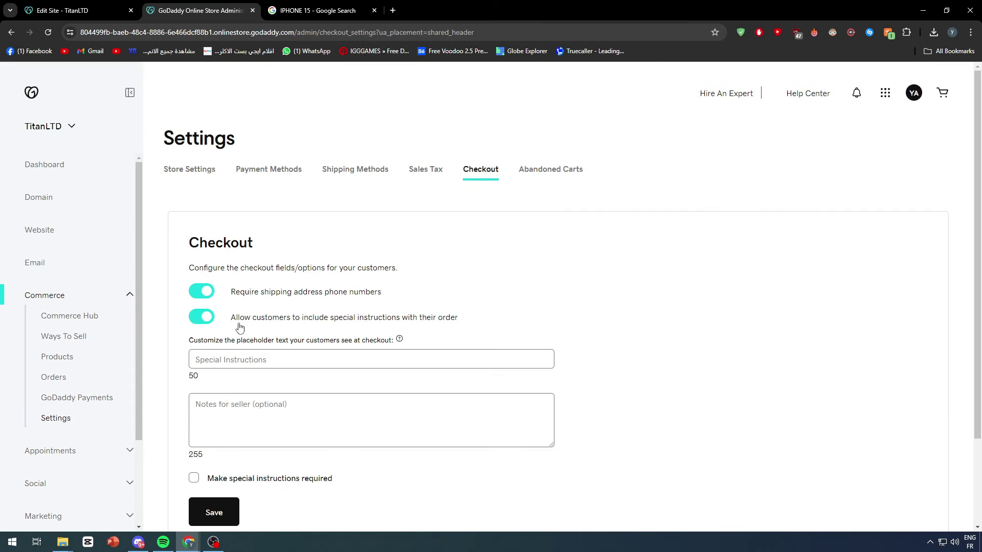
{"action": "left_click", "coordinate": [240, 323]}
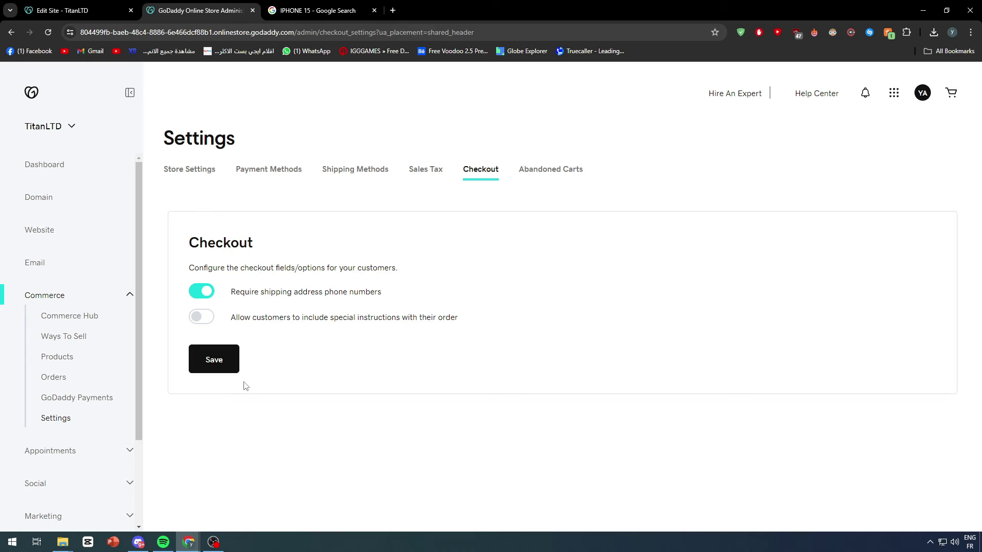
Glance at the shop page in the website editor, return to the checkout settings, save them and dismiss the notification.
{"action": "left_click", "coordinate": [76, 10]}
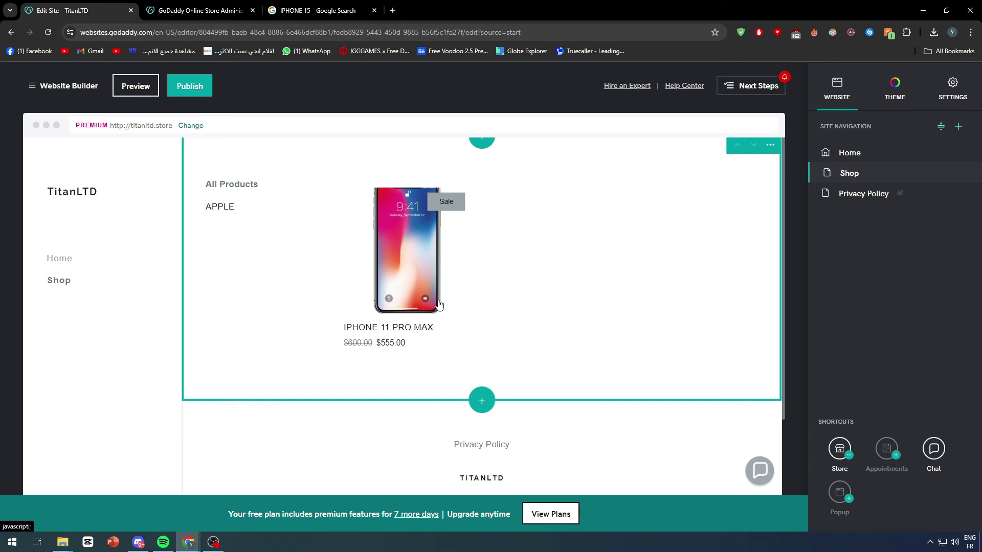
{"action": "left_click", "coordinate": [175, 5]}
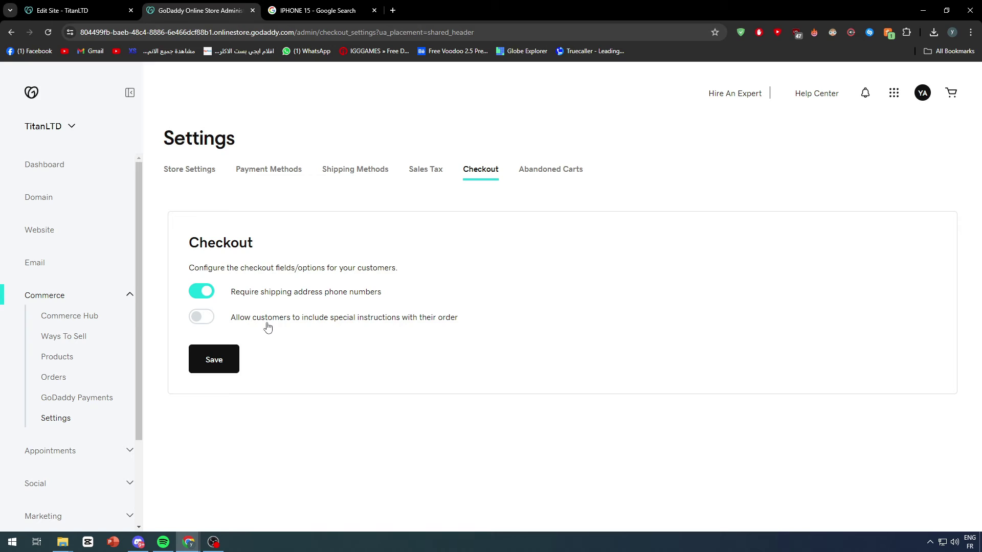
{"action": "left_click", "coordinate": [237, 364]}
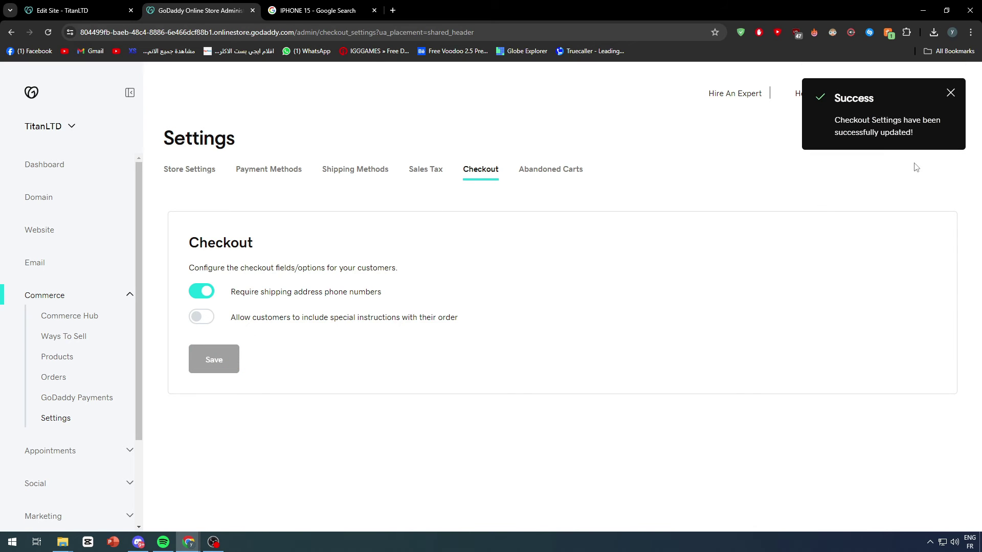
{"action": "triple_click", "coordinate": [961, 133]}
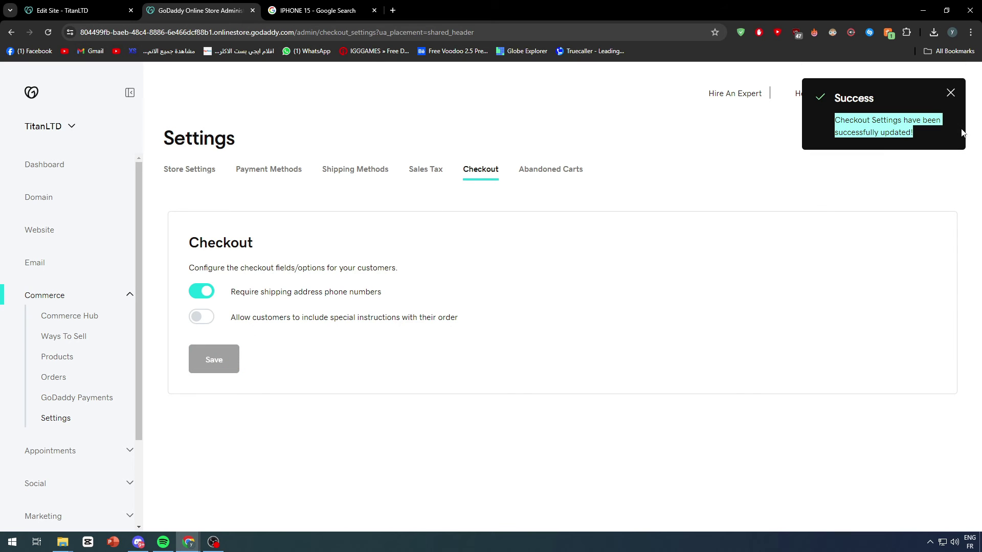
{"action": "left_click", "coordinate": [949, 93]}
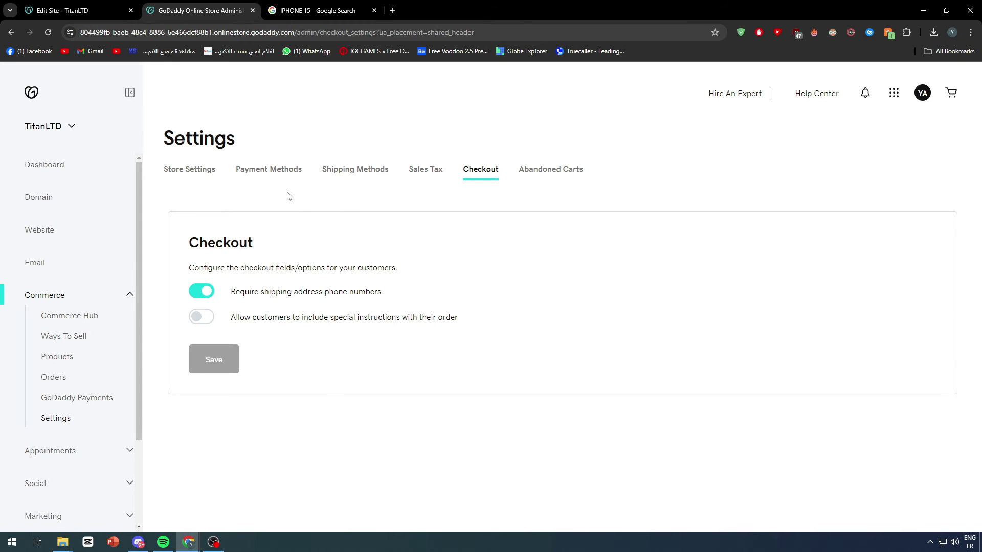
Open the store's payment methods settings and look through the available payment providers.
{"action": "left_click", "coordinate": [259, 184]}
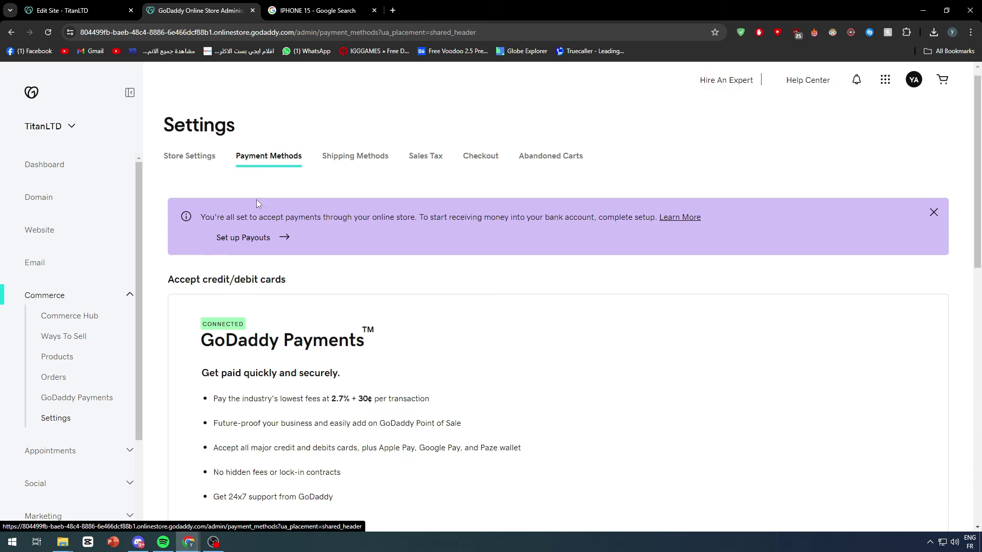
{"action": "scroll", "coordinate": [256, 200], "scroll_direction": "down", "scroll_amount": 5}
{"action": "scroll", "coordinate": [394, 301], "scroll_direction": "up", "scroll_amount": 5}
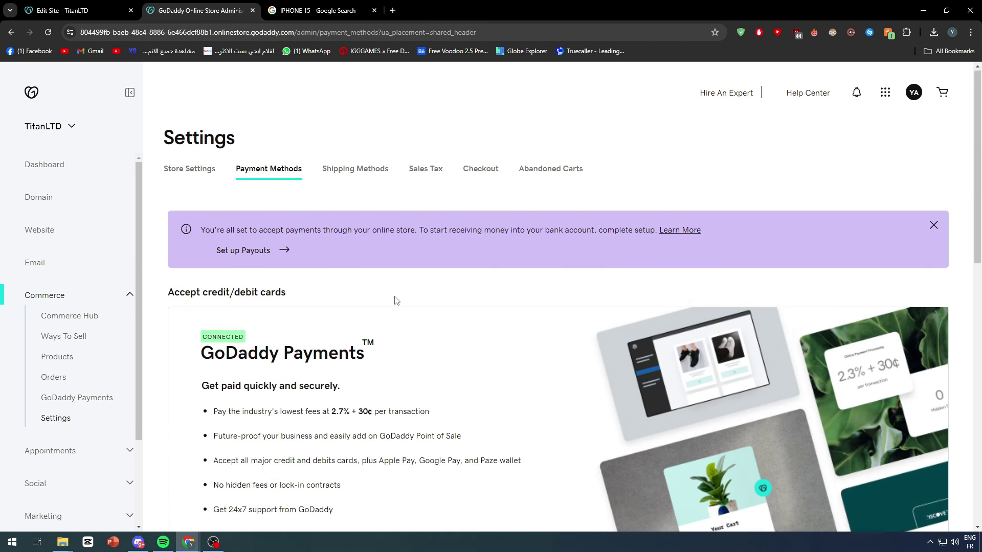
{"action": "scroll", "coordinate": [340, 303], "scroll_direction": "down", "scroll_amount": 1}
{"action": "scroll", "coordinate": [340, 303], "scroll_direction": "down", "scroll_amount": 2}
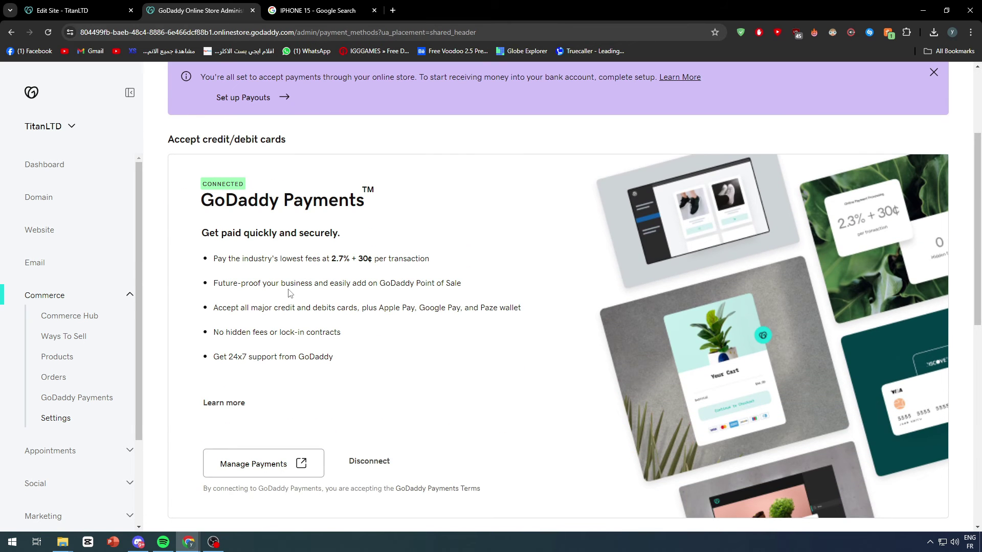
{"action": "scroll", "coordinate": [289, 292], "scroll_direction": "down", "scroll_amount": 1}
{"action": "scroll", "coordinate": [292, 300], "scroll_direction": "down", "scroll_amount": 6}
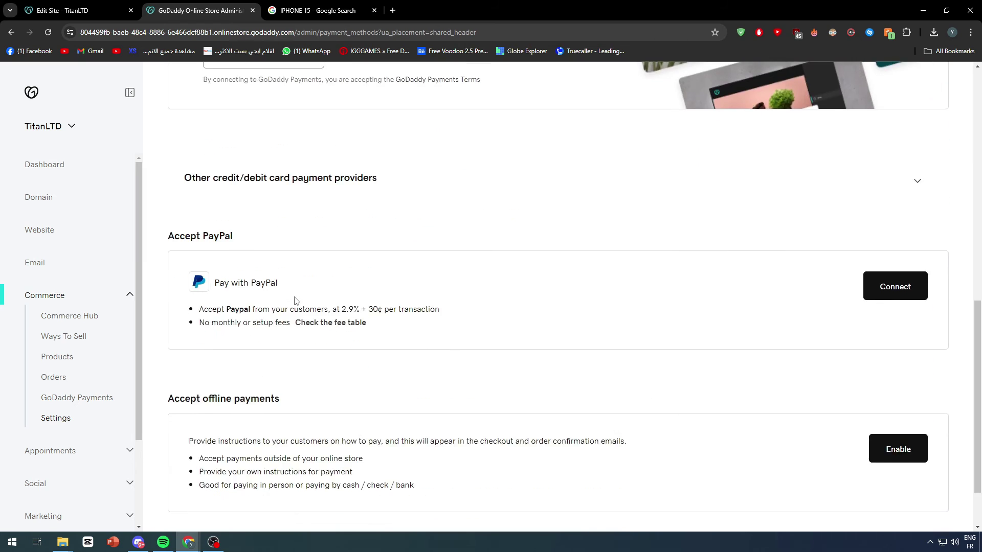
Examine the transaction fees and accepted card and wallet types of GoDaddy Payments.
{"action": "scroll", "coordinate": [296, 300], "scroll_direction": "up", "scroll_amount": 6}
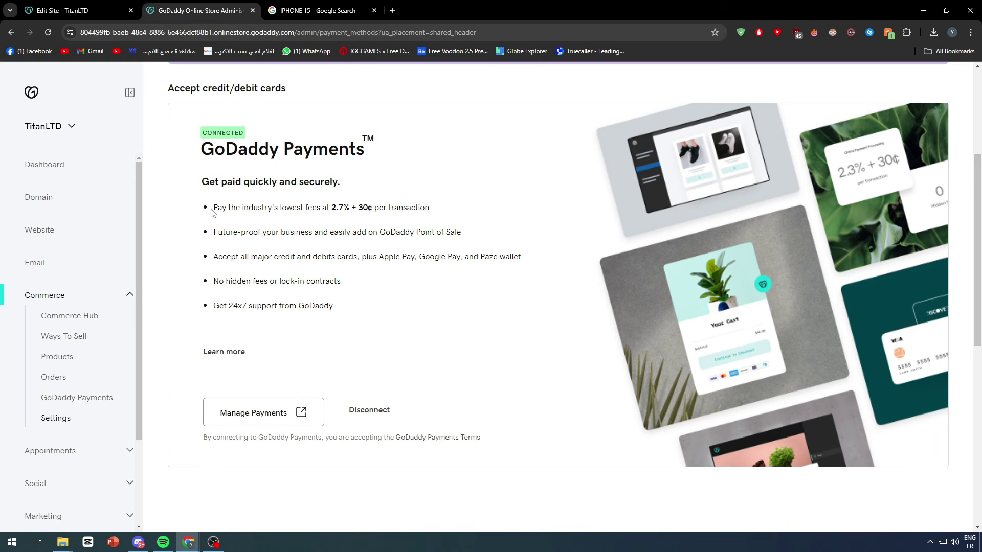
{"action": "left_click_drag", "start_coordinate": [213, 213], "coordinate": [409, 206]}
{"action": "left_click", "coordinate": [409, 206]}
{"action": "left_click_drag", "start_coordinate": [228, 256], "coordinate": [444, 257]}
{"action": "left_click", "coordinate": [441, 264]}
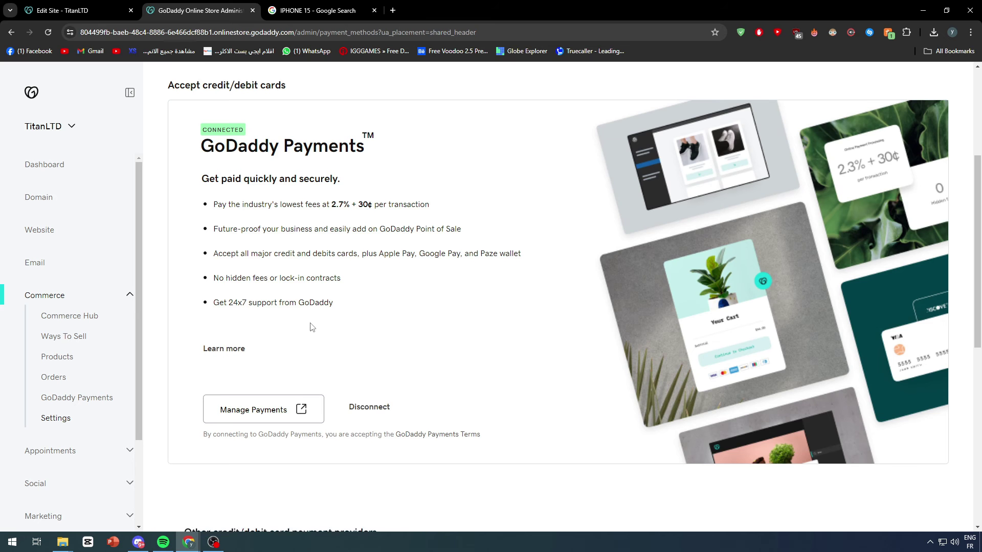
Examine the PayPal and offline payment options offered for the store.
{"action": "scroll", "coordinate": [312, 327], "scroll_direction": "down", "scroll_amount": 8}
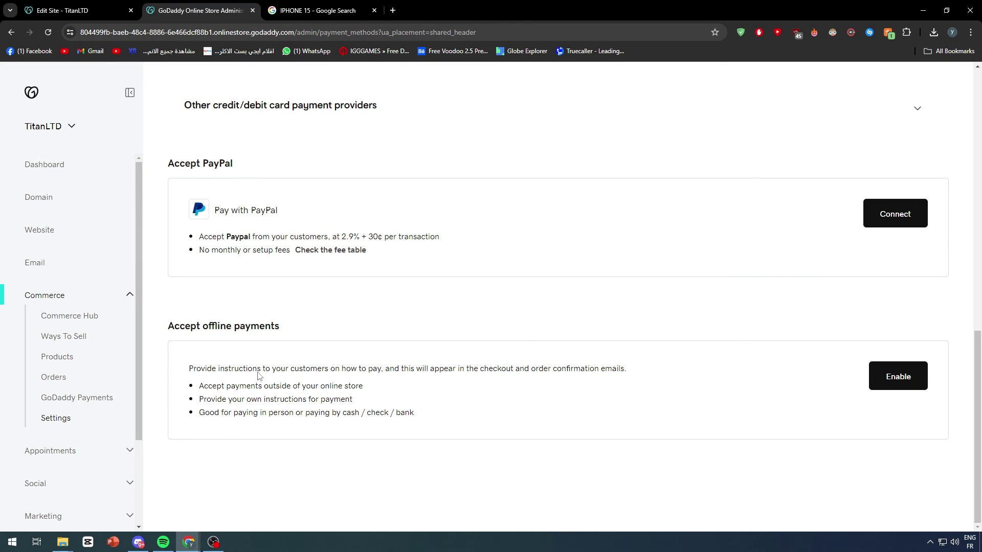
{"action": "scroll", "coordinate": [298, 408], "scroll_direction": "up", "scroll_amount": 10}
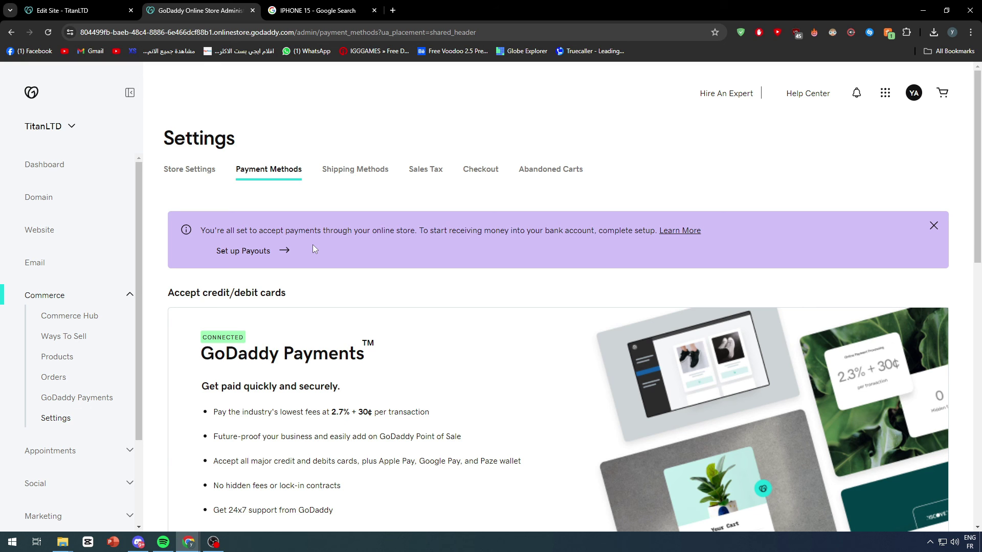
{"action": "scroll", "coordinate": [314, 251], "scroll_direction": "down", "scroll_amount": 10}
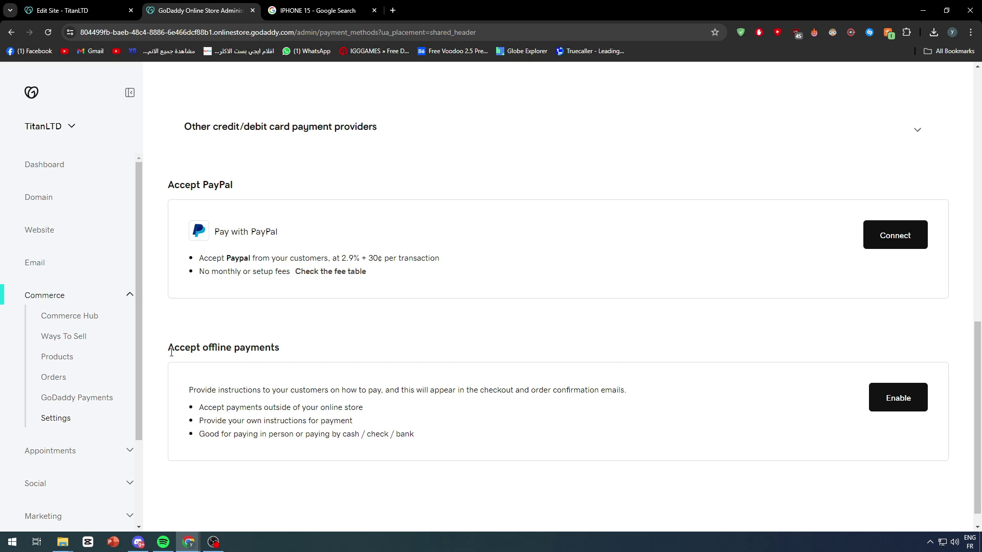
{"action": "triple_click", "coordinate": [178, 345]}
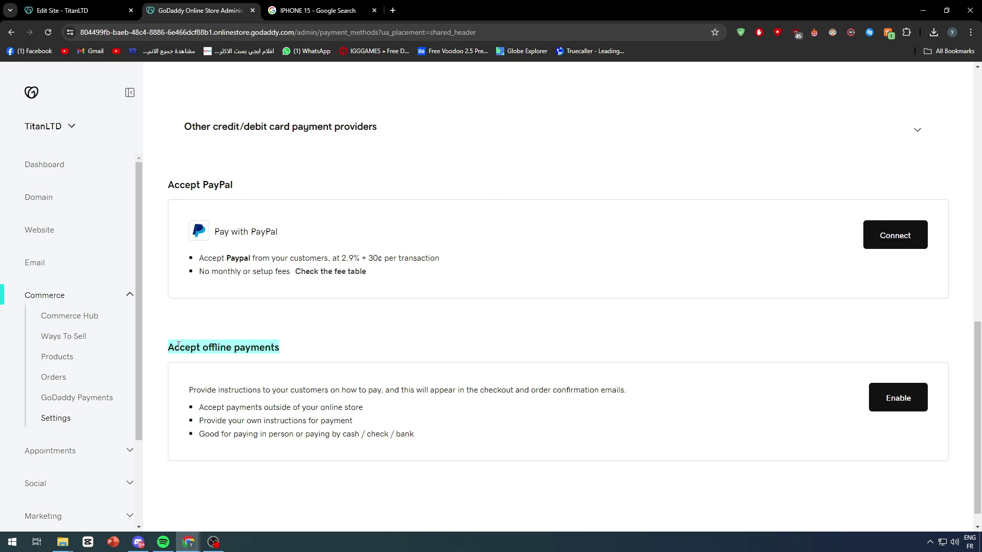
{"action": "triple_click", "coordinate": [192, 349]}
{"action": "scroll", "coordinate": [340, 373], "scroll_direction": "up", "scroll_amount": 10}
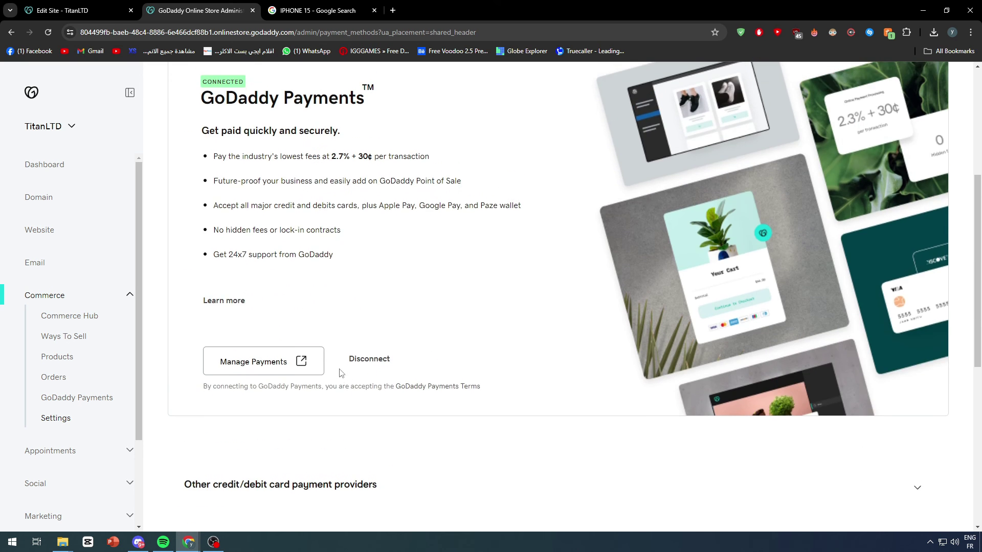